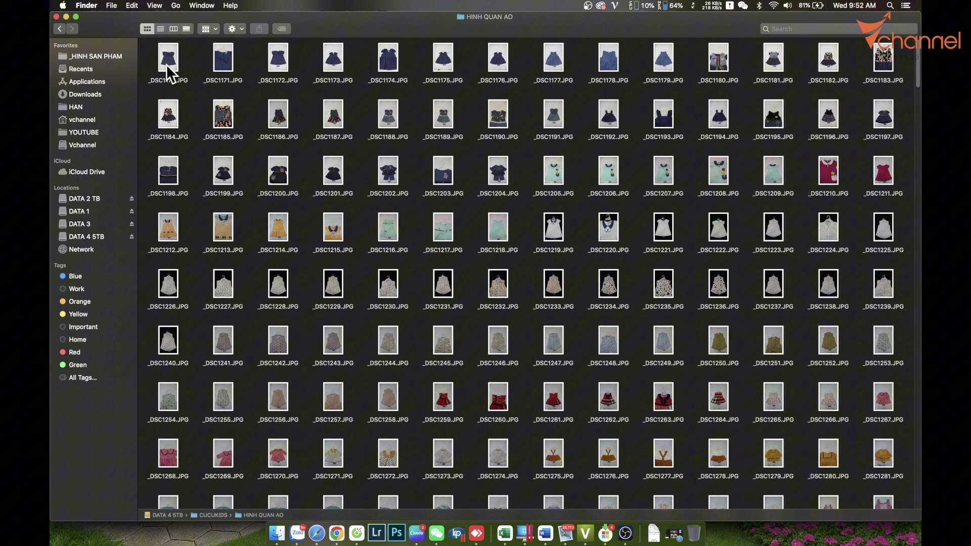
Box-select the first rows of JPG photos in HINH QUAN AO, then clear the selection.
{"action": "left_click_drag", "start_coordinate": [148, 57], "coordinate": [884, 328]}
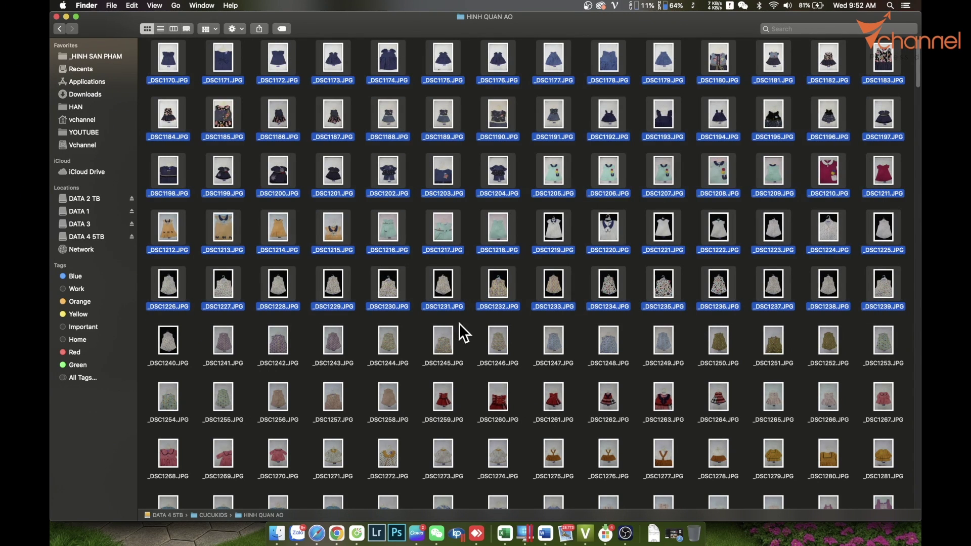
{"action": "left_click", "coordinate": [465, 326]}
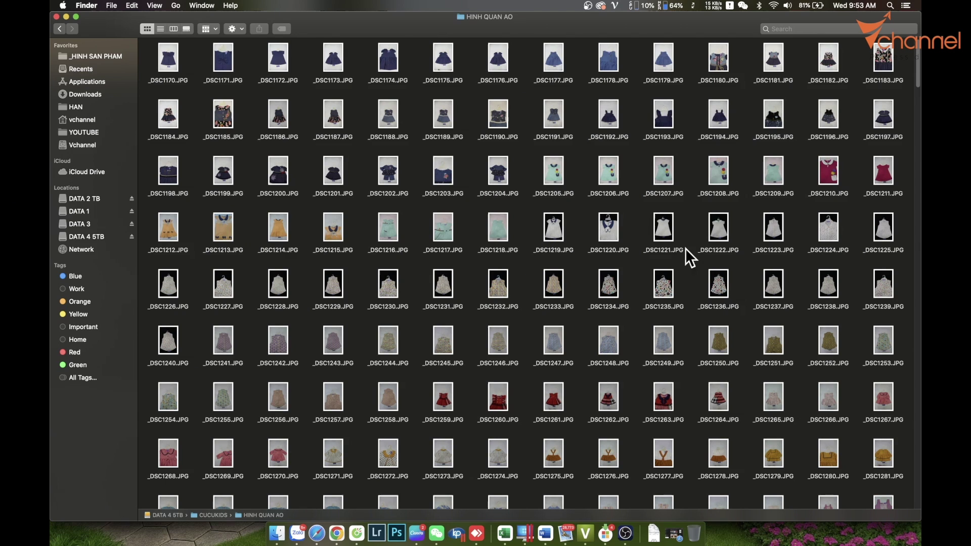
{"action": "mouse_move", "coordinate": [147, 51]}
{"action": "left_mouse_down"}
{"action": "mouse_move", "coordinate": [756, 310]}
{"action": "mouse_move", "coordinate": [194, 99]}
{"action": "mouse_move", "coordinate": [127, 88]}
{"action": "mouse_move", "coordinate": [189, 77]}
{"action": "mouse_move", "coordinate": [415, 136]}
{"action": "mouse_move", "coordinate": [677, 313]}
{"action": "left_mouse_up"}
{"action": "scroll", "coordinate": [677, 312], "scroll_direction": "down", "scroll_amount": 15}
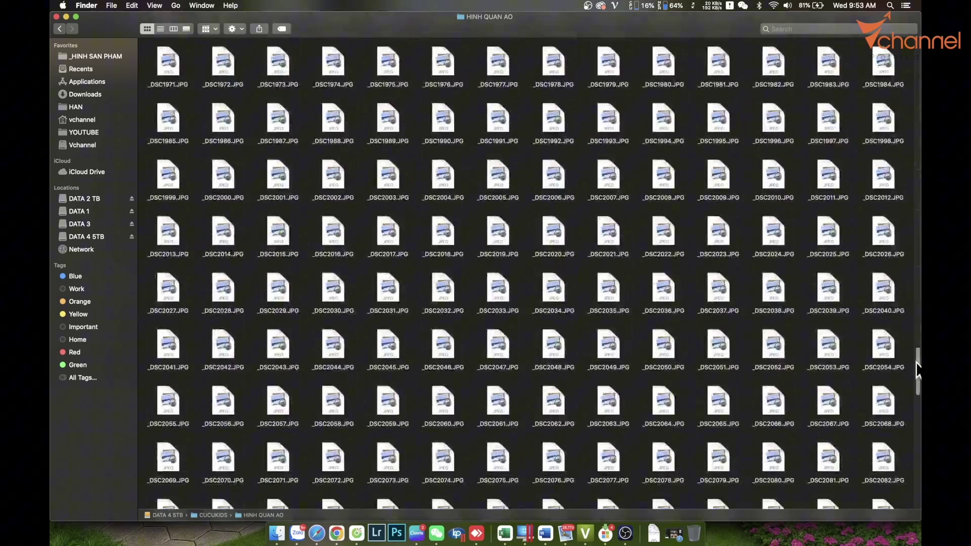
{"action": "mouse_move", "coordinate": [917, 349]}
{"action": "left_mouse_down"}
{"action": "mouse_move", "coordinate": [918, 376]}
{"action": "mouse_move", "coordinate": [916, 55]}
{"action": "left_mouse_up"}
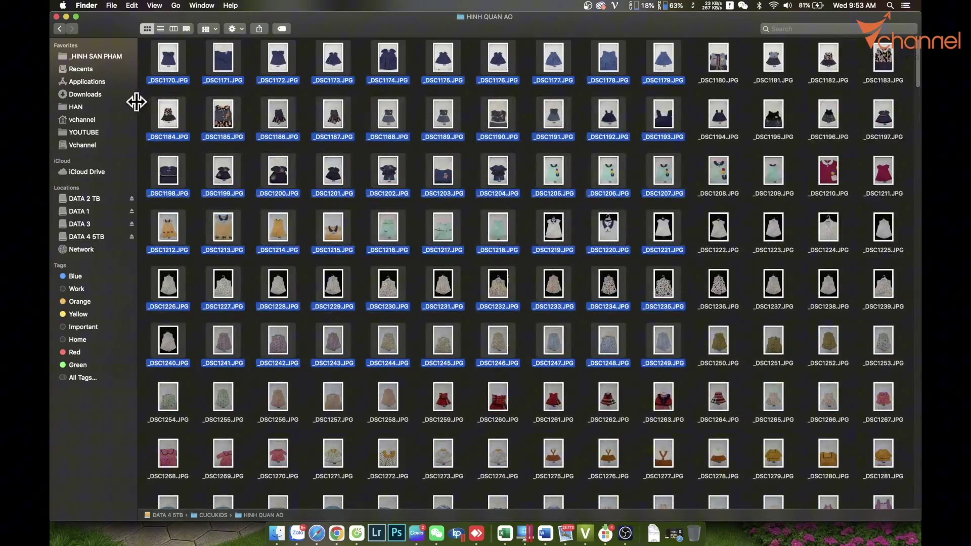
{"action": "left_click", "coordinate": [147, 91]}
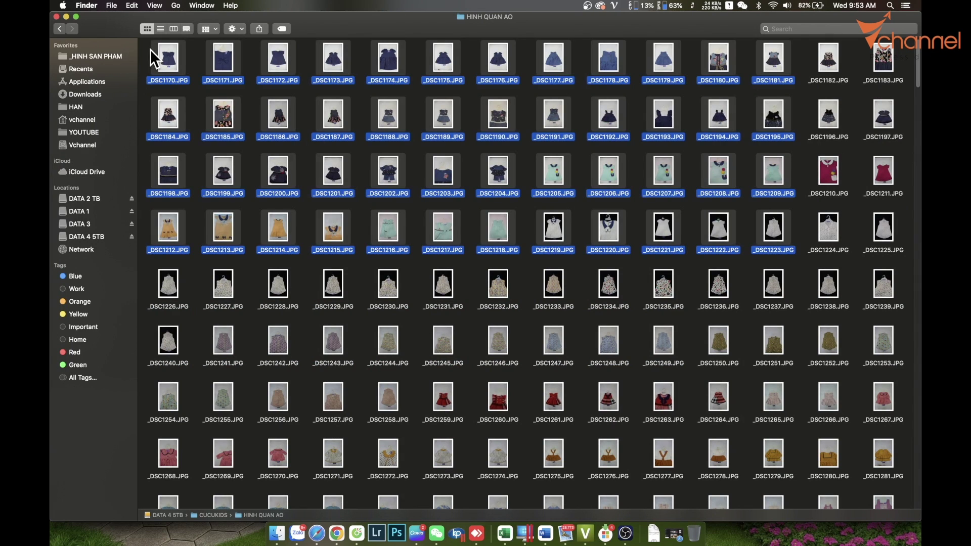
Upload the HINH SAN PHAM photos (_DSC1170–_DSC1236) to CuCuKids in Drive and open the folder.
{"action": "left_click_drag", "start_coordinate": [144, 49], "coordinate": [781, 292]}
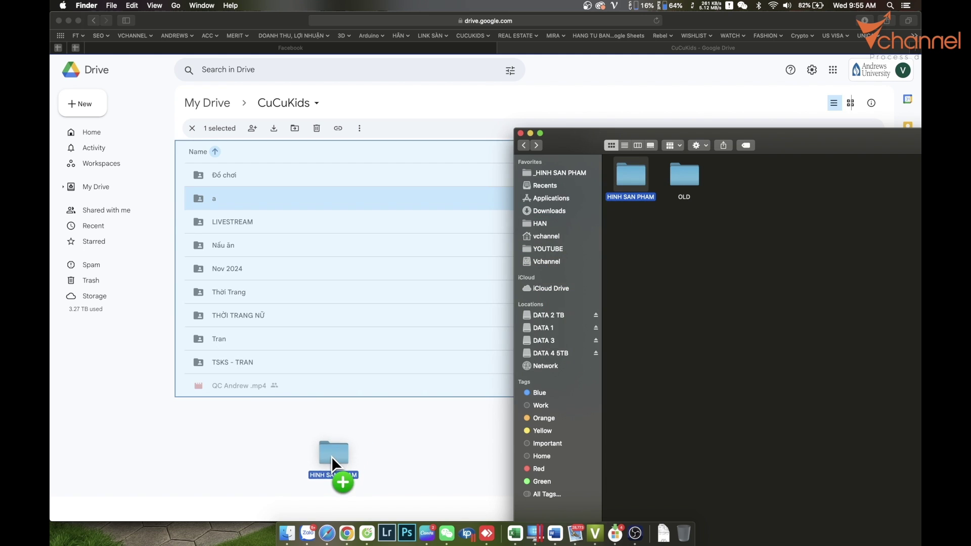
{"action": "left_click_drag", "start_coordinate": [629, 178], "coordinate": [332, 456]}
{"action": "left_click", "coordinate": [335, 453]}
{"action": "mouse_move", "coordinate": [260, 225]}
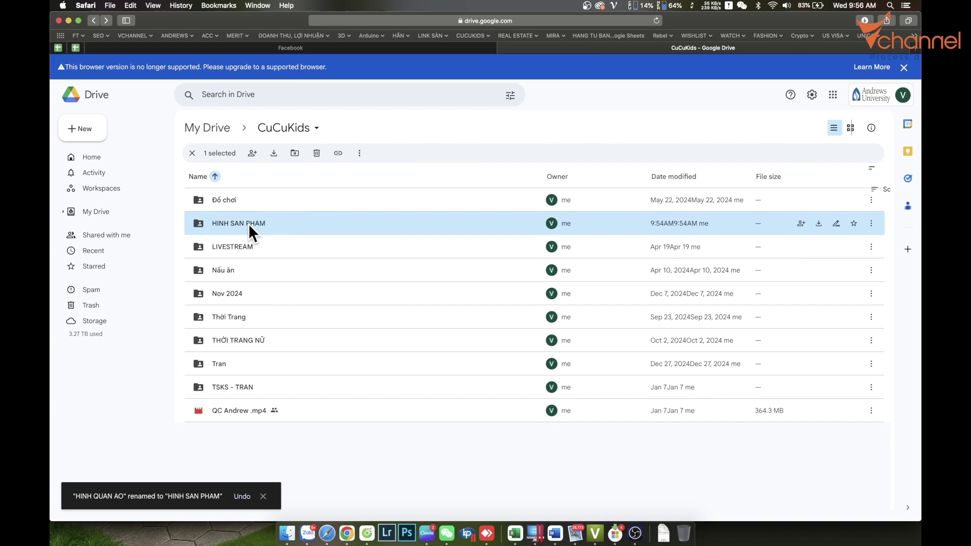
{"action": "double_click", "coordinate": [250, 223]}
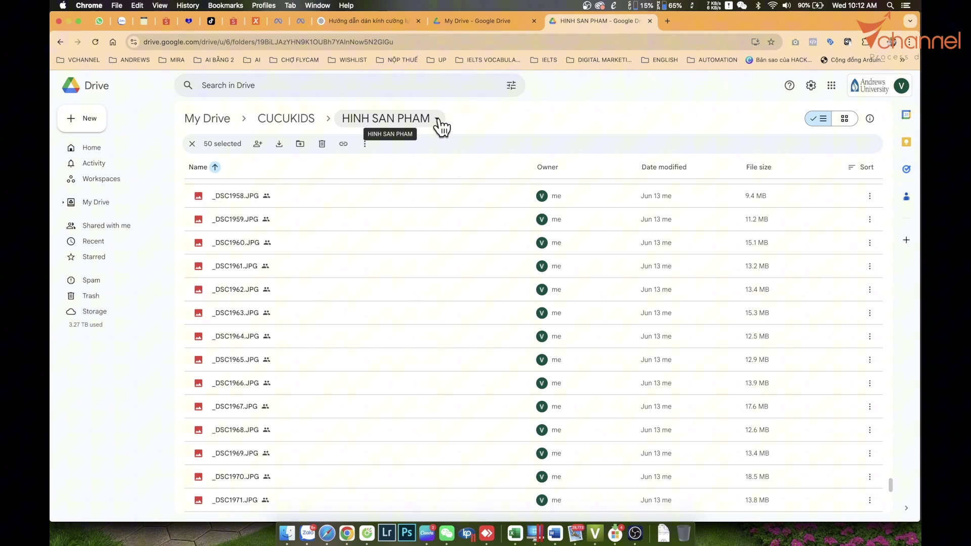
Set HINH SAN PHAM's general access to Anyone with the link as Viewer.
{"action": "left_click", "coordinate": [441, 119]}
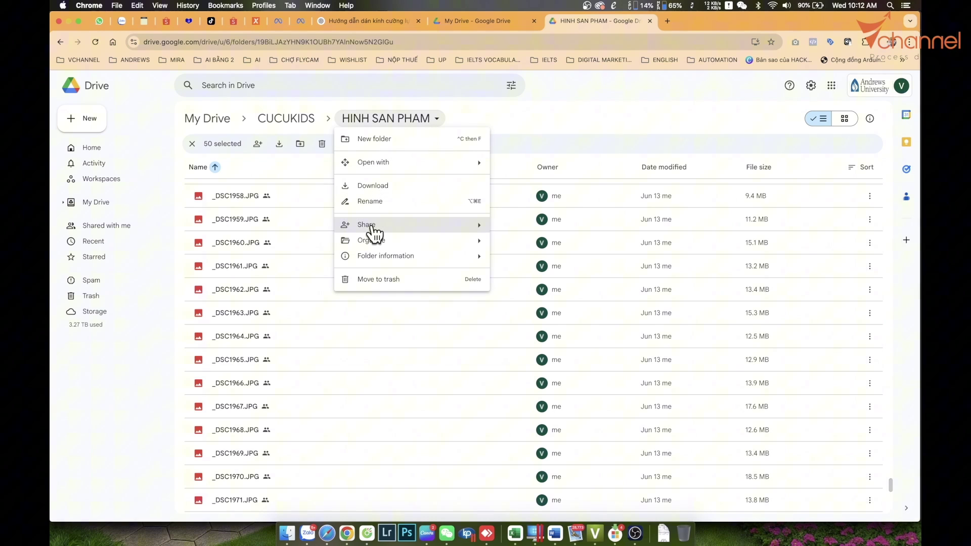
{"action": "mouse_move", "coordinate": [366, 224]}
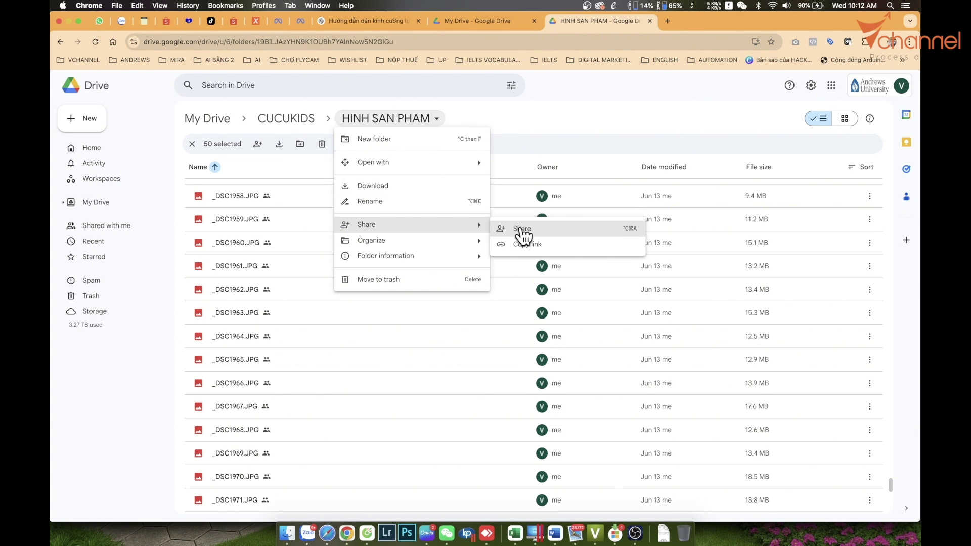
{"action": "left_click", "coordinate": [522, 228]}
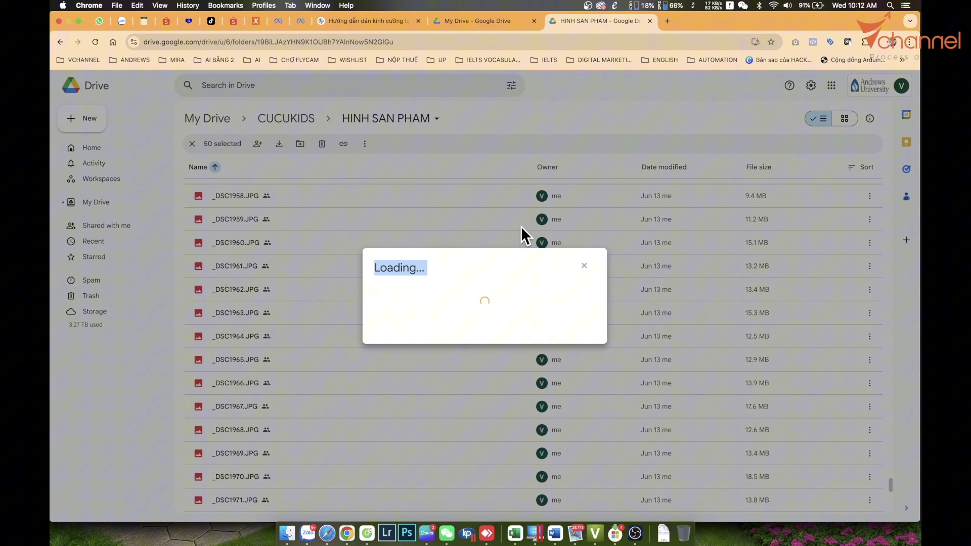
{"action": "left_click", "coordinate": [428, 339]}
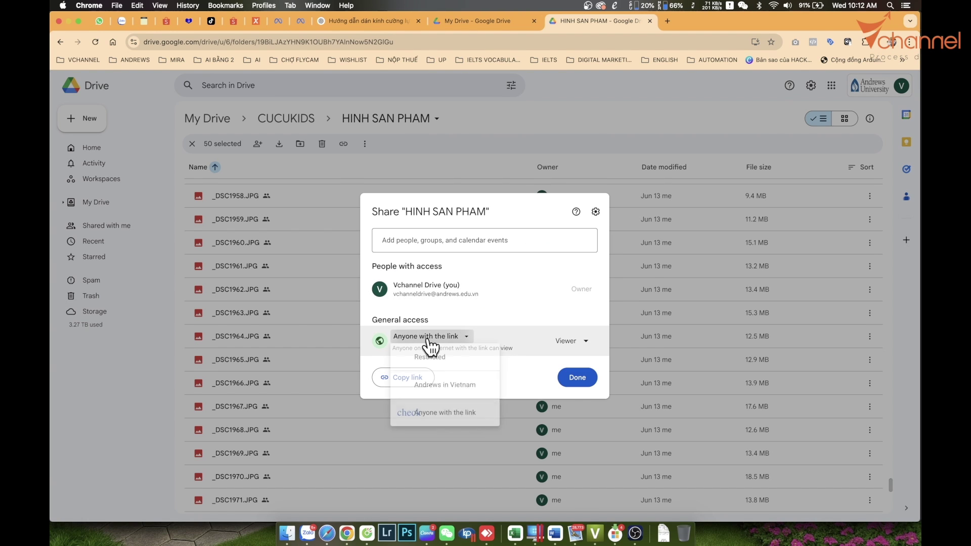
{"action": "left_click", "coordinate": [430, 344]}
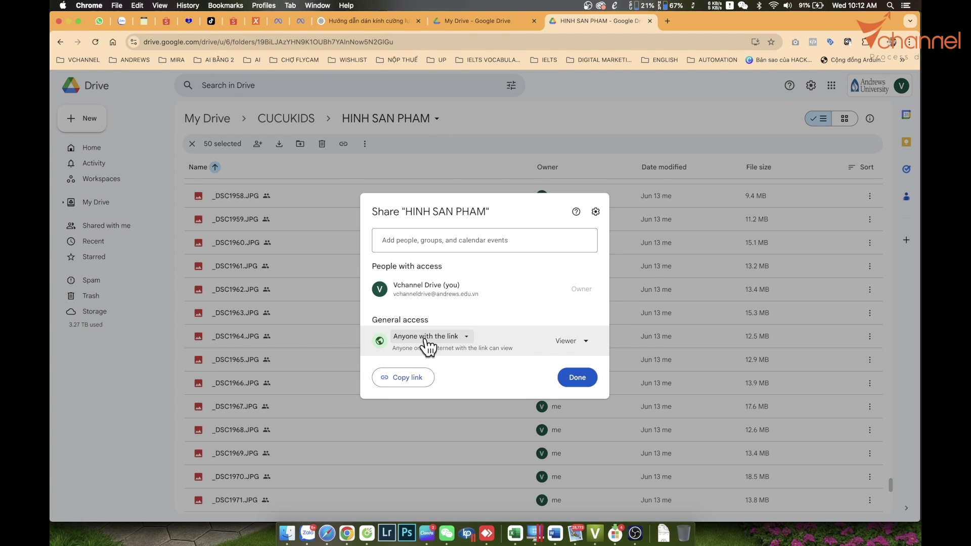
{"action": "left_click", "coordinate": [575, 348]}
Create a blank Google Sheet in CUCUKIDS titled 'Gia san pham'.
{"action": "left_click", "coordinate": [667, 21]}
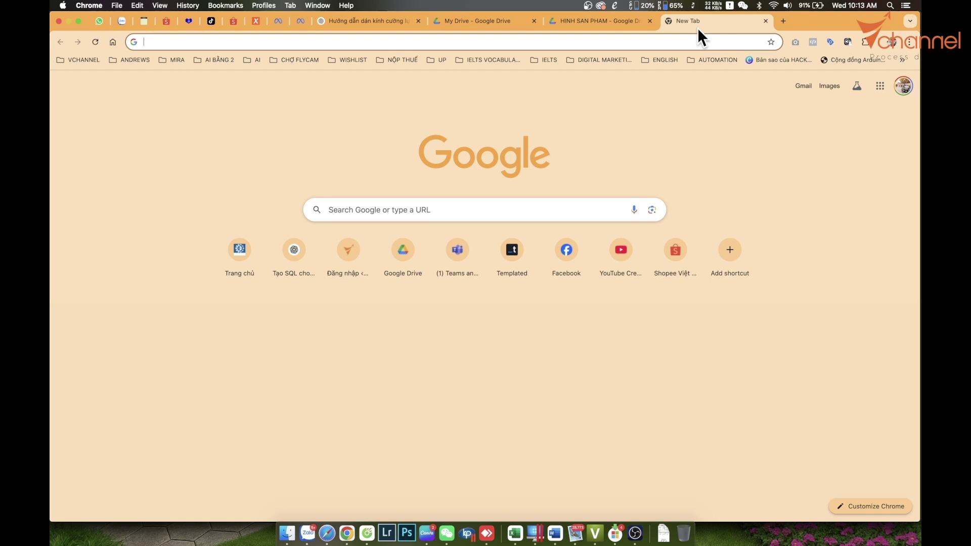
{"action": "key", "text": "super+w"}
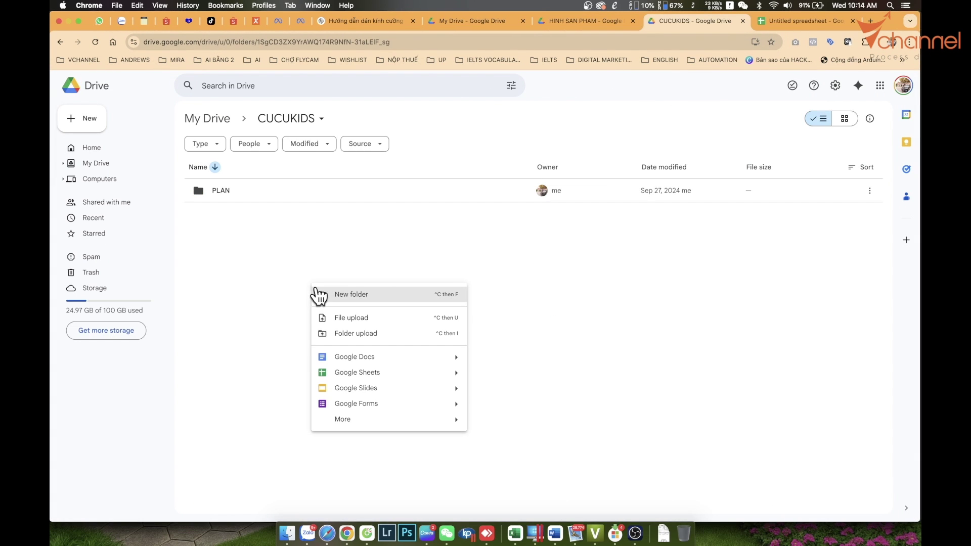
{"action": "left_click", "coordinate": [418, 373]}
{"action": "left_click", "coordinate": [131, 82]}
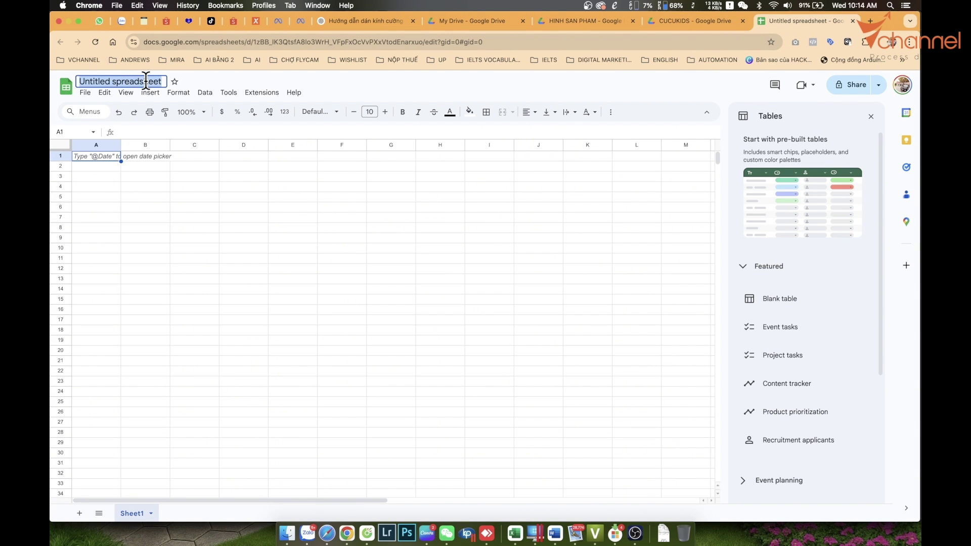
{"action": "type", "text": "Gia san pham"}
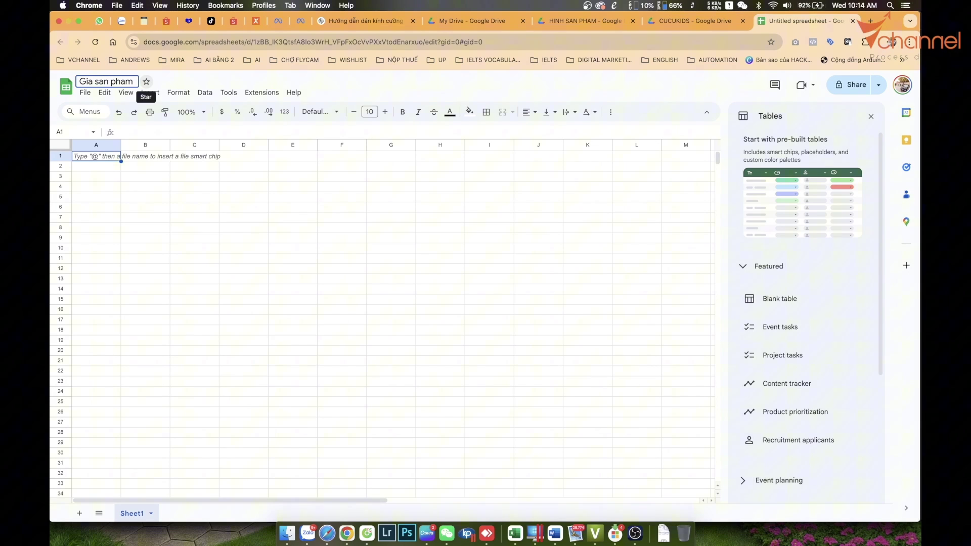
{"action": "key", "text": "Return"}
{"action": "key", "text": "ctrl+shift+Tab"}
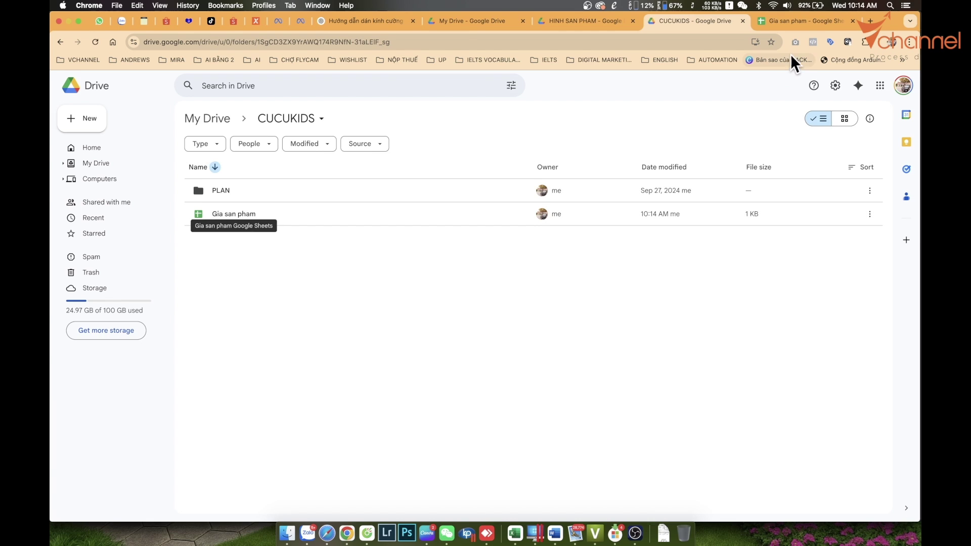
{"action": "left_click", "coordinate": [803, 21]}
Open Extensions > Apps Script for the sheet and select all of the prepared script in TextEdit.
{"action": "left_click", "coordinate": [358, 252]}
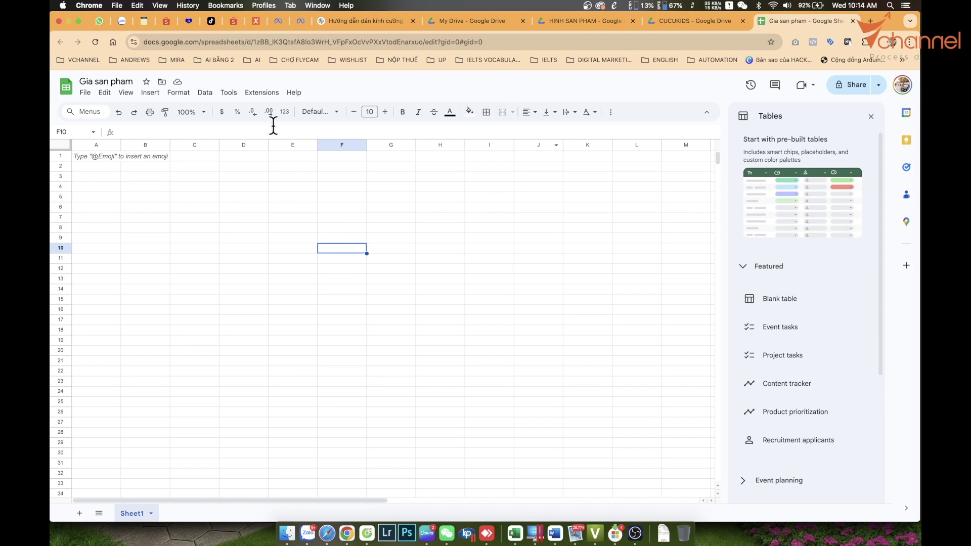
{"action": "left_click", "coordinate": [262, 93]}
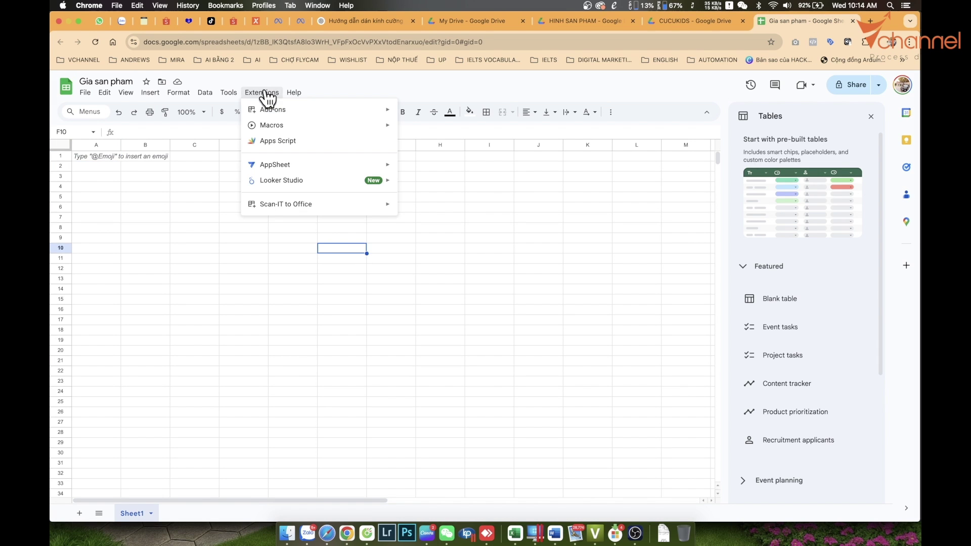
{"action": "left_click", "coordinate": [267, 144]}
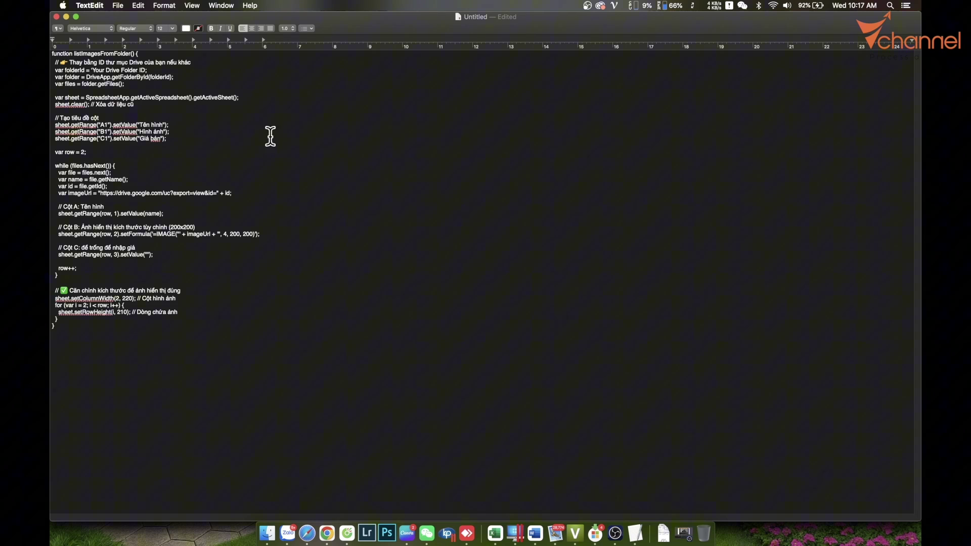
{"action": "key", "text": "cmd+a"}
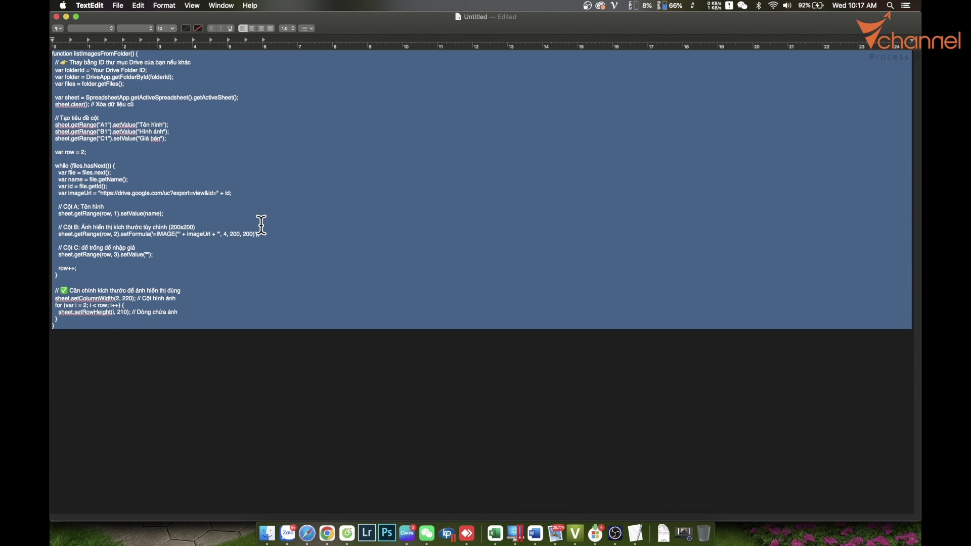
{"action": "right_click", "coordinate": [154, 138]}
Paste the listImagesFromFolder code into Code.gs and place the cursor on the 'Your Drive Folder ID' placeholder.
{"action": "left_click", "coordinate": [173, 181]}
{"action": "key", "text": "cmd+Tab"}
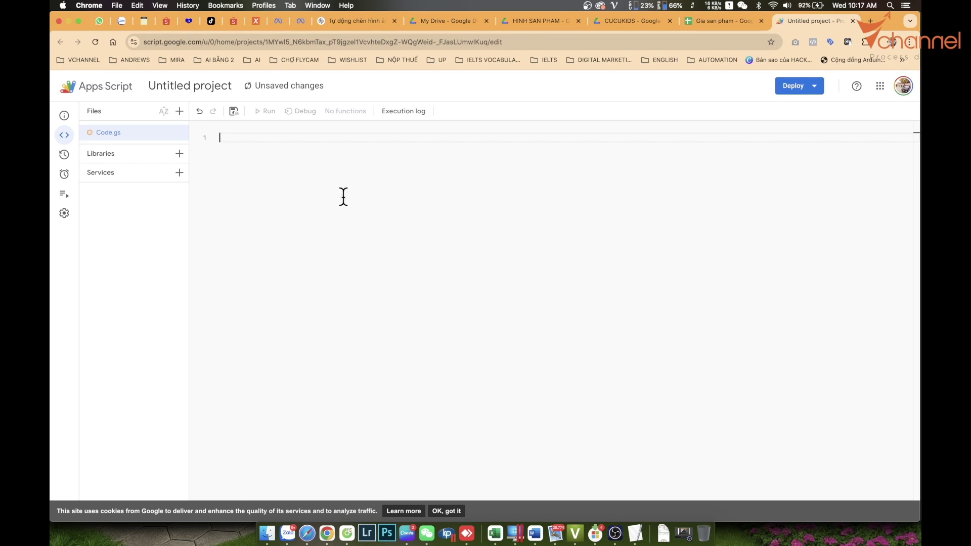
{"action": "key", "text": "cmd+v"}
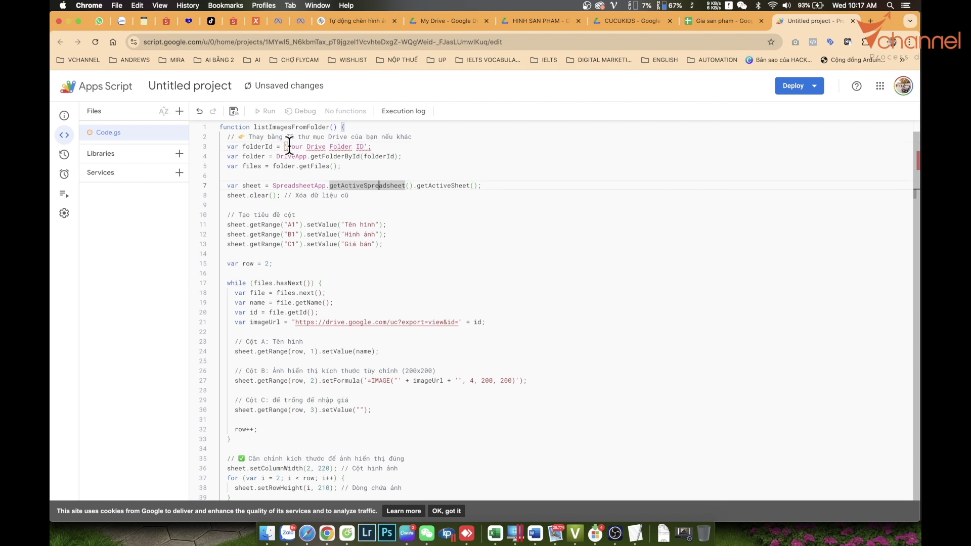
{"action": "left_click", "coordinate": [326, 147]}
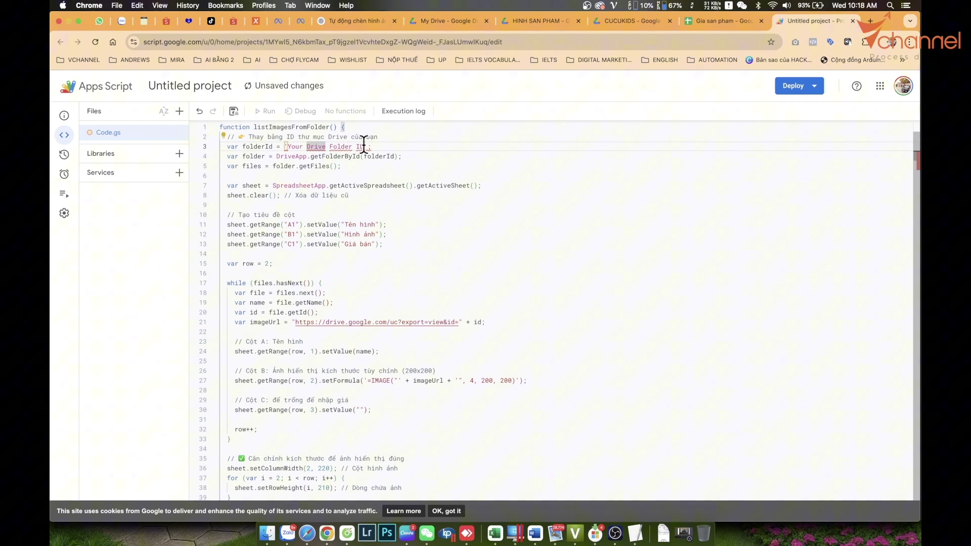
Copy the HINH SAN PHAM folder ID from its Drive address bar.
{"action": "left_click", "coordinate": [538, 21]}
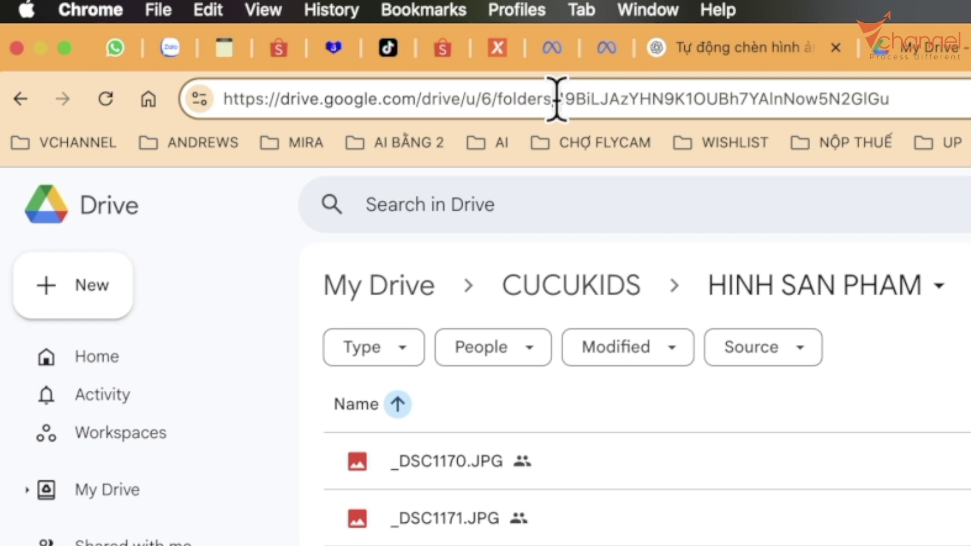
{"action": "left_click_drag", "start_coordinate": [280, 42], "coordinate": [417, 42]}
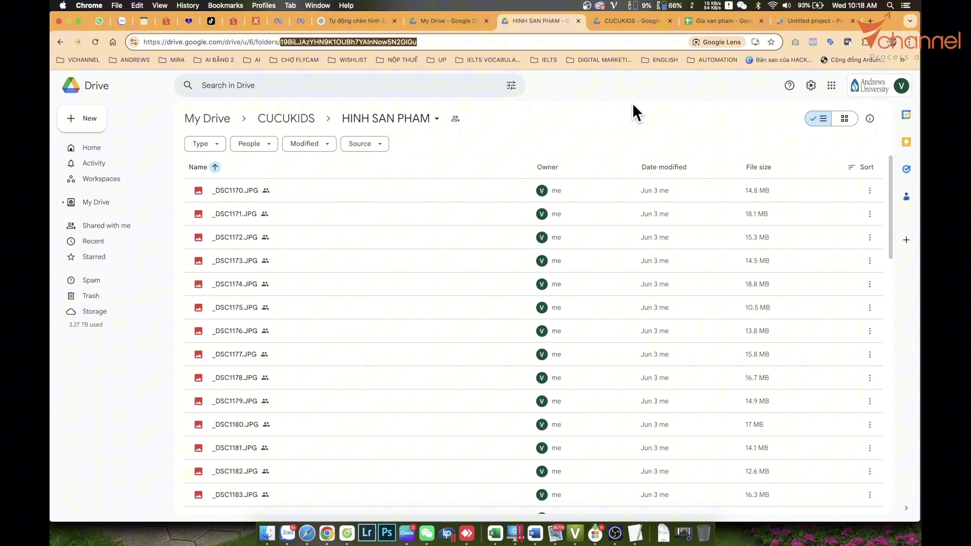
{"action": "right_click", "coordinate": [402, 42]}
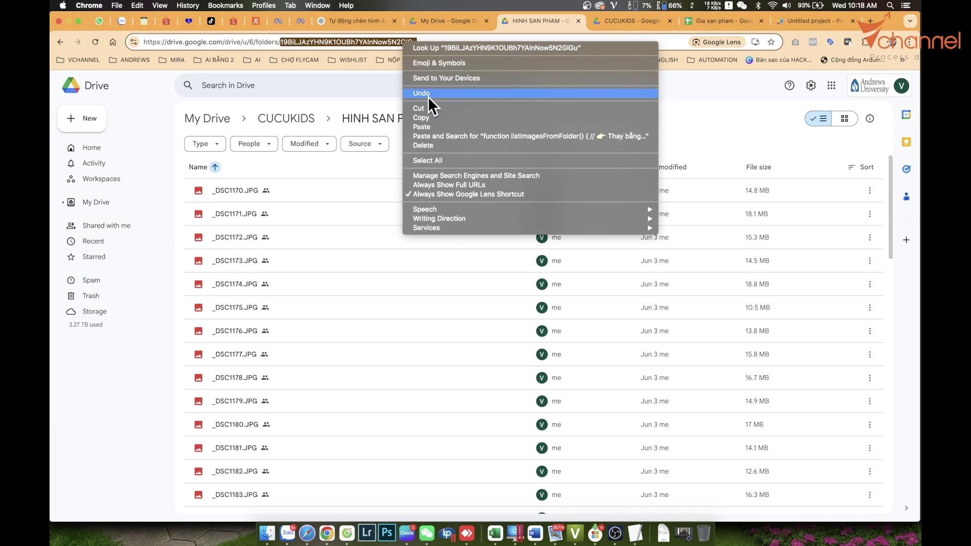
{"action": "left_click", "coordinate": [428, 117]}
{"action": "left_click", "coordinate": [808, 22]}
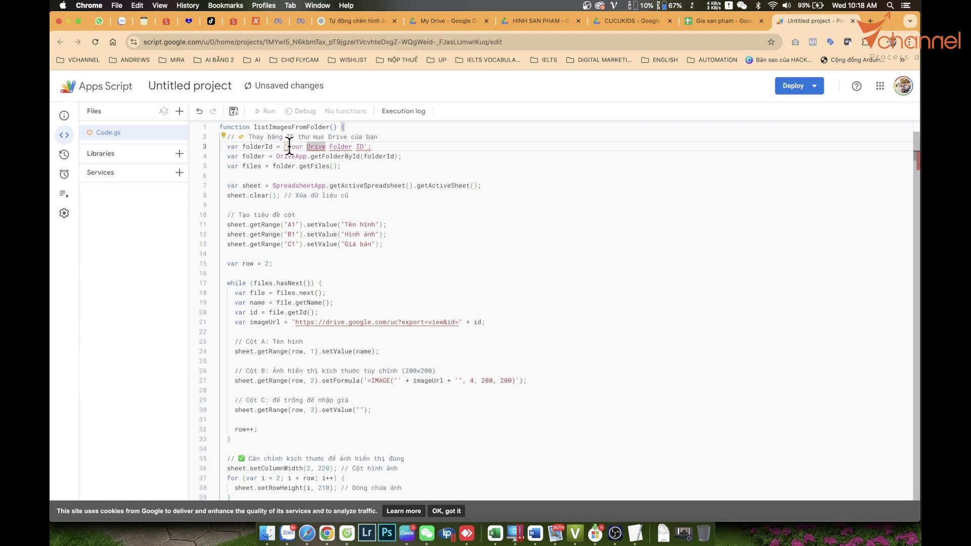
Replace the placeholder with the folder ID, save as Ten Anh.gs, and run listImagesFromFolder.
{"action": "left_click_drag", "start_coordinate": [286, 146], "coordinate": [360, 147]}
{"action": "key", "text": "super+v"}
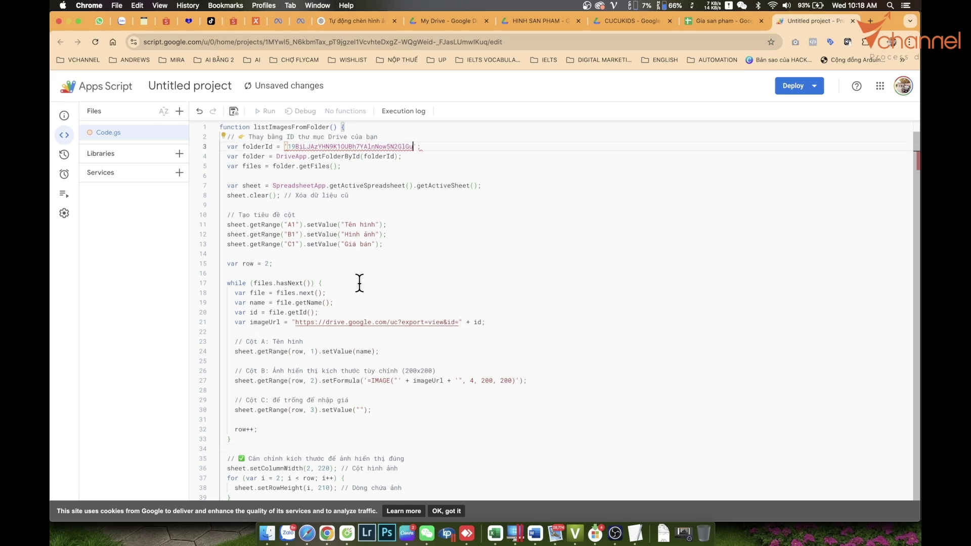
{"action": "left_click", "coordinate": [413, 450]}
{"action": "left_click", "coordinate": [408, 208]}
{"action": "left_click", "coordinate": [233, 111]}
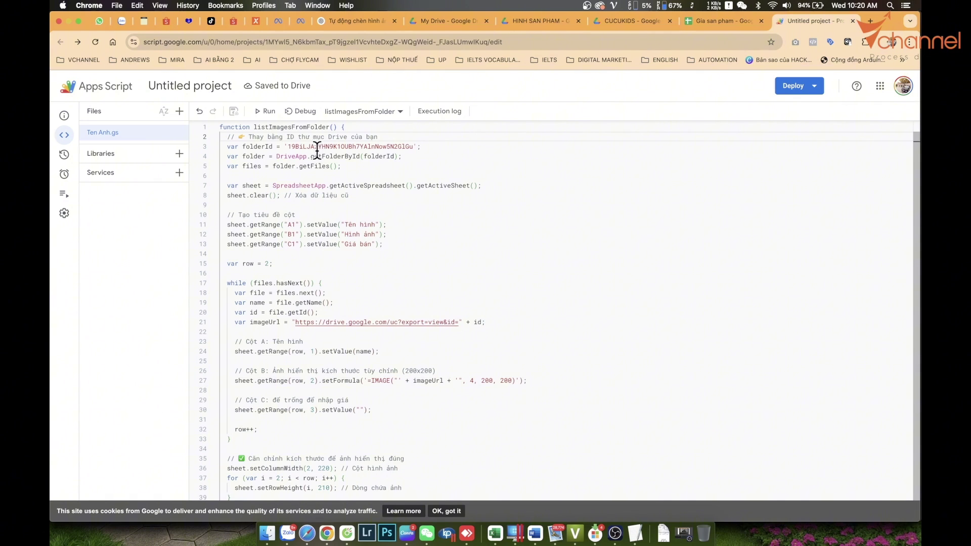
{"action": "left_click", "coordinate": [267, 112]}
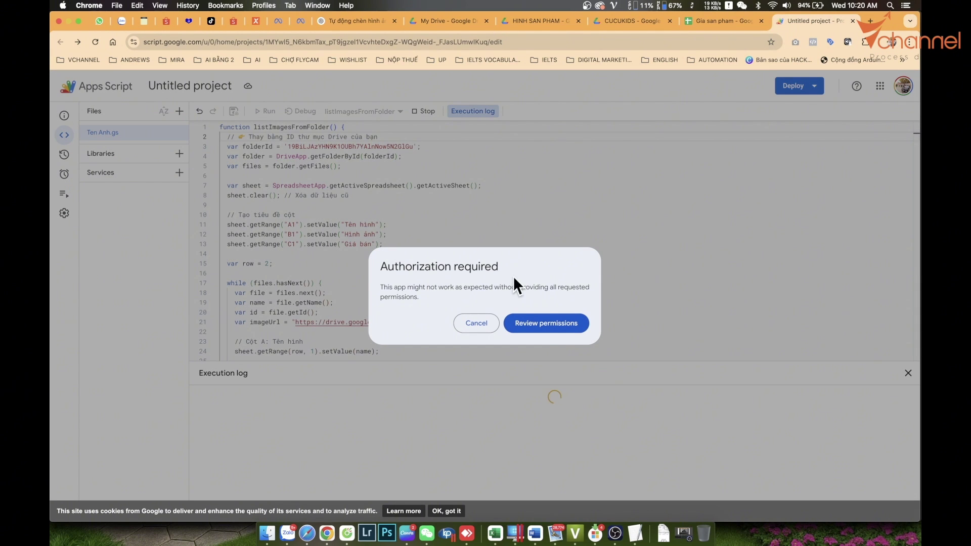
Authorize the unverified project with all requested Drive and Sheets permissions.
{"action": "left_click", "coordinate": [551, 332]}
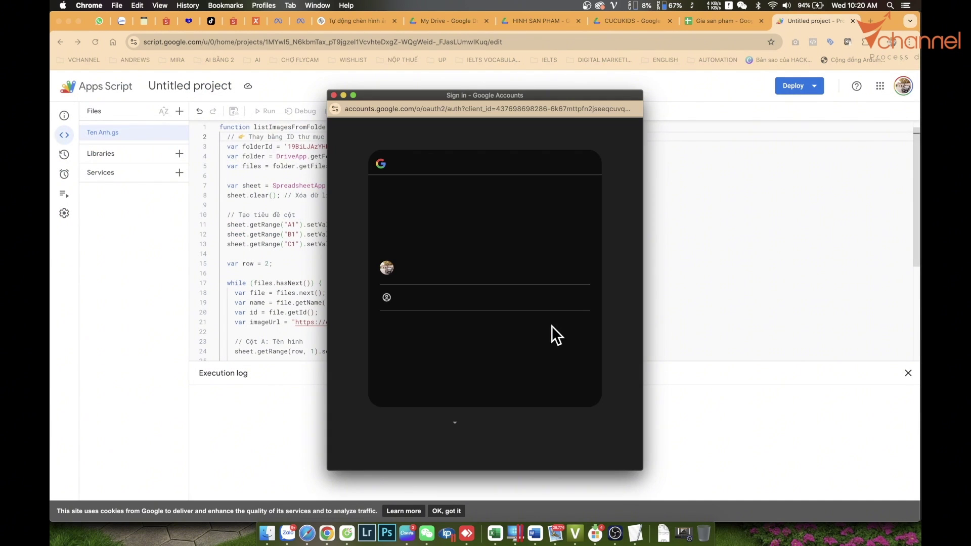
{"action": "left_click", "coordinate": [429, 273]}
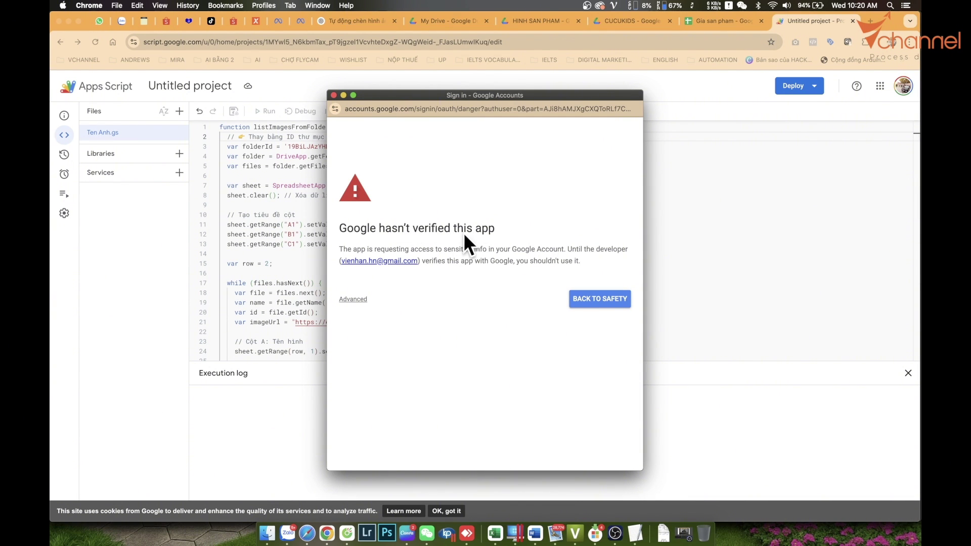
{"action": "left_click", "coordinate": [360, 301]}
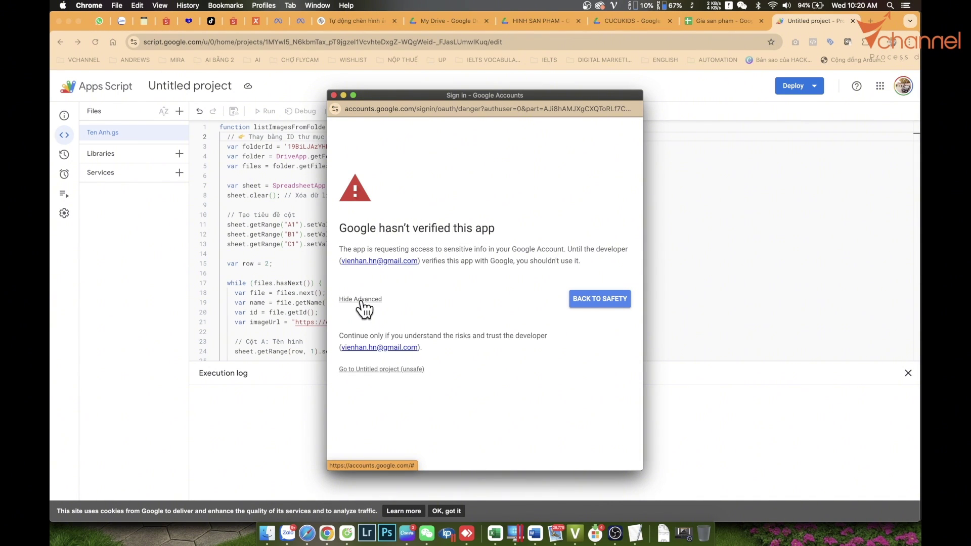
{"action": "left_click", "coordinate": [365, 371]}
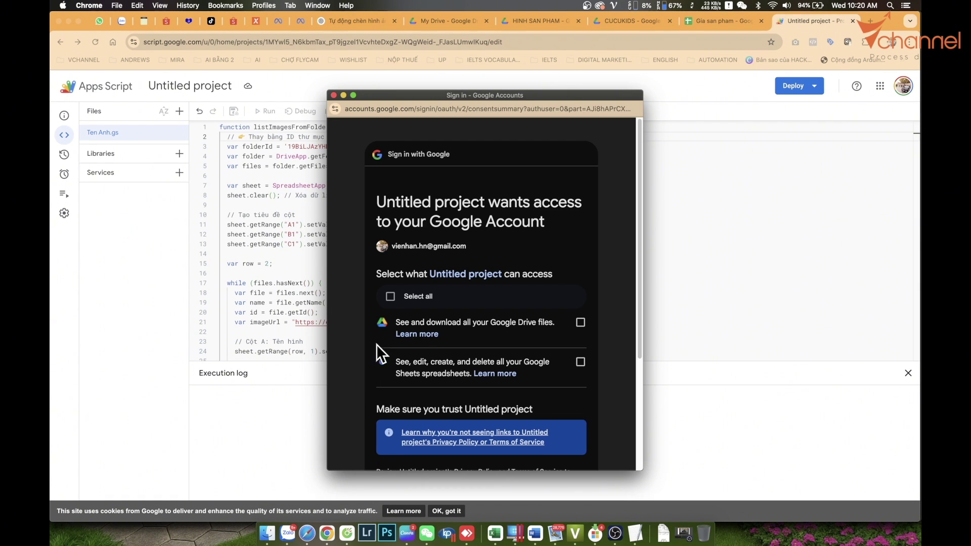
{"action": "left_click", "coordinate": [391, 297]}
{"action": "scroll", "coordinate": [490, 363], "scroll_direction": "down", "scroll_amount": 3}
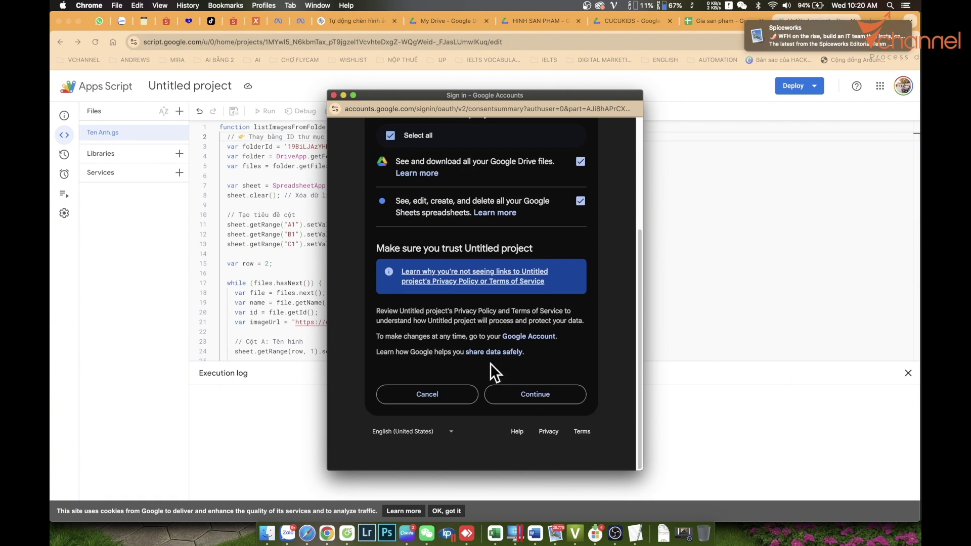
{"action": "left_click", "coordinate": [526, 406]}
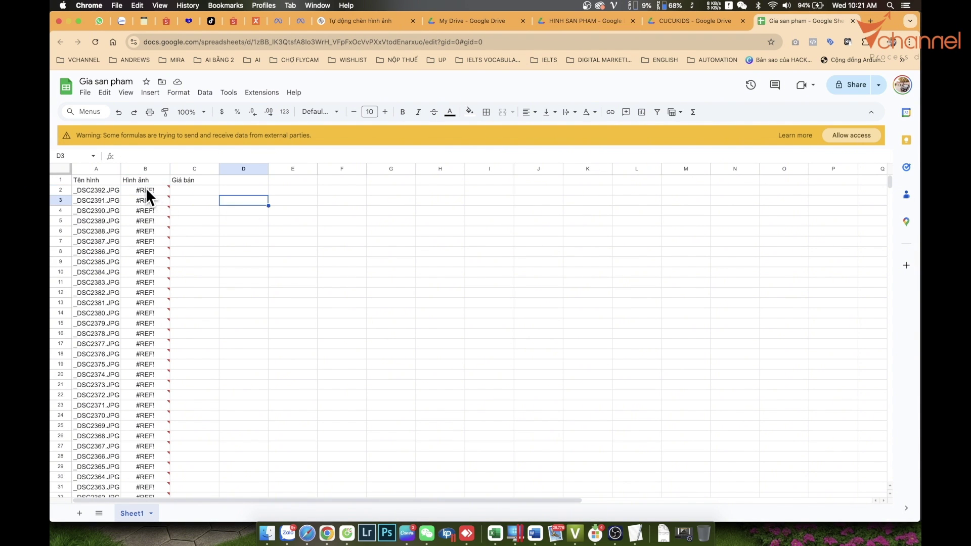
{"action": "mouse_move", "coordinate": [145, 191]}
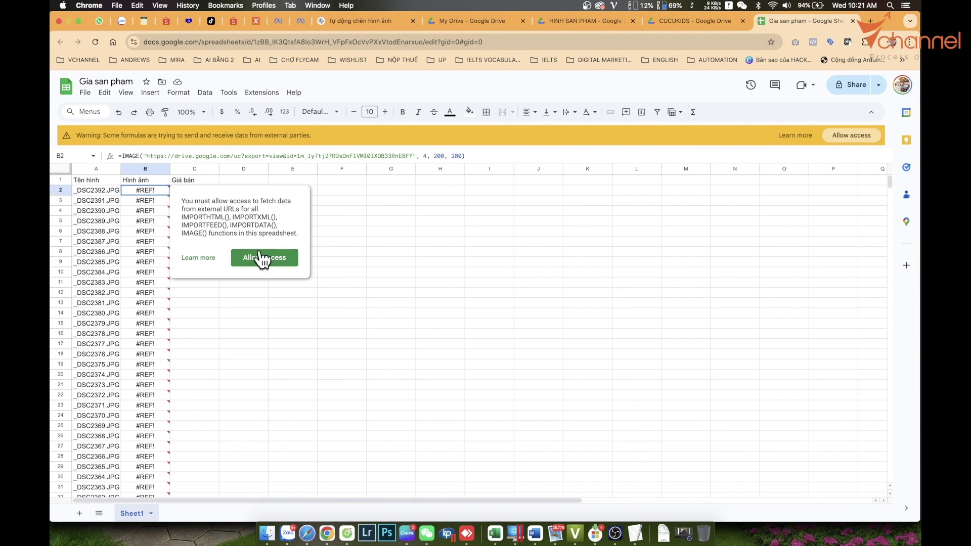
Allow external-data access so the IMAGE formulas show product thumbnails in Hình ảnh.
{"action": "left_click", "coordinate": [264, 262]}
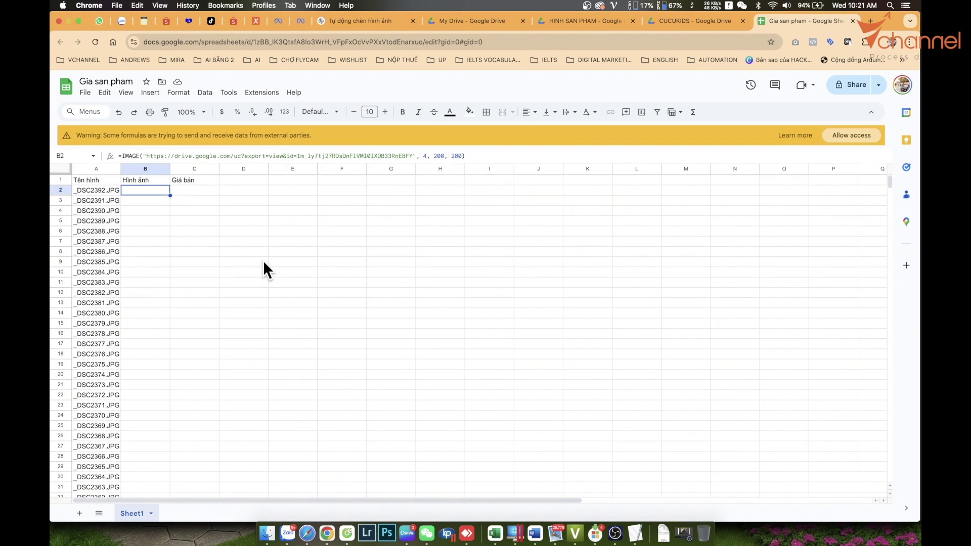
{"action": "left_click", "coordinate": [864, 135]}
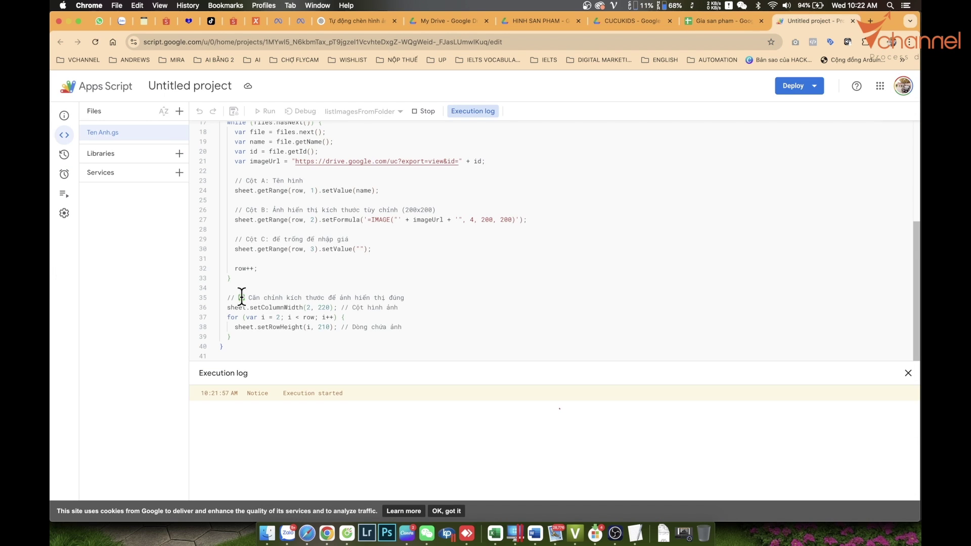
{"action": "left_click", "coordinate": [721, 20]}
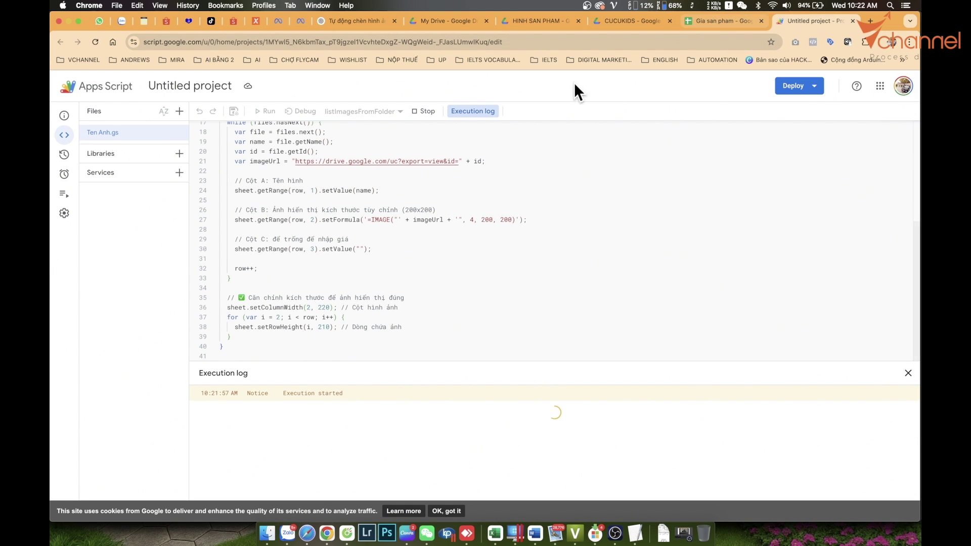
{"action": "scroll", "coordinate": [167, 289], "scroll_direction": "down", "scroll_amount": 5}
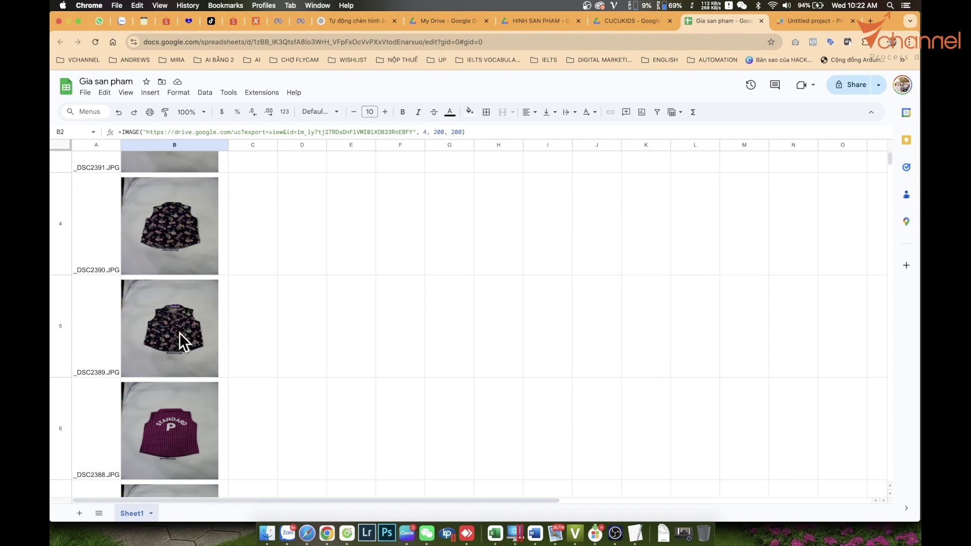
{"action": "scroll", "coordinate": [200, 369], "scroll_direction": "down", "scroll_amount": 3}
{"action": "scroll", "coordinate": [200, 369], "scroll_direction": "down", "scroll_amount": 3}
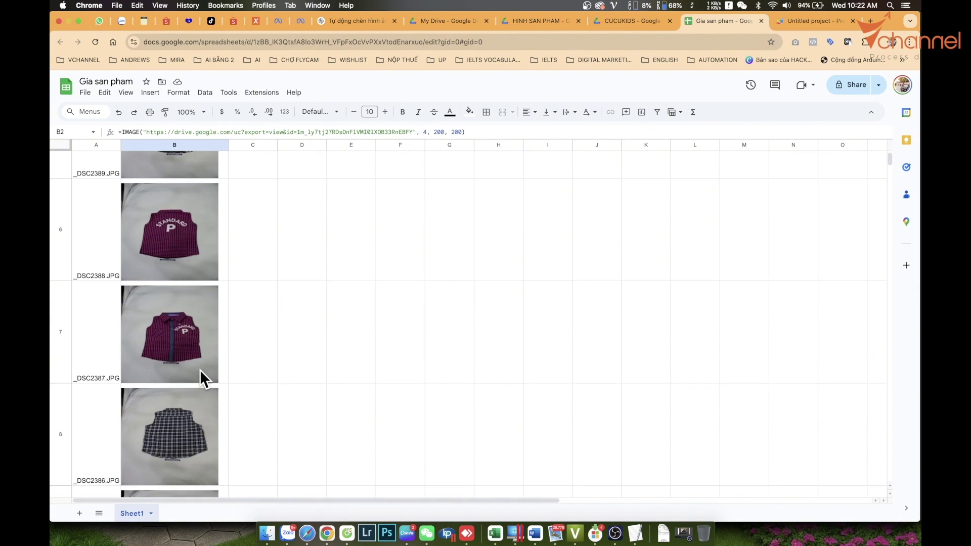
{"action": "scroll", "coordinate": [200, 370], "scroll_direction": "up", "scroll_amount": 10}
{"action": "left_click_drag", "start_coordinate": [890, 158], "coordinate": [893, 170]}
{"action": "scroll", "coordinate": [191, 336], "scroll_direction": "down", "scroll_amount": 10}
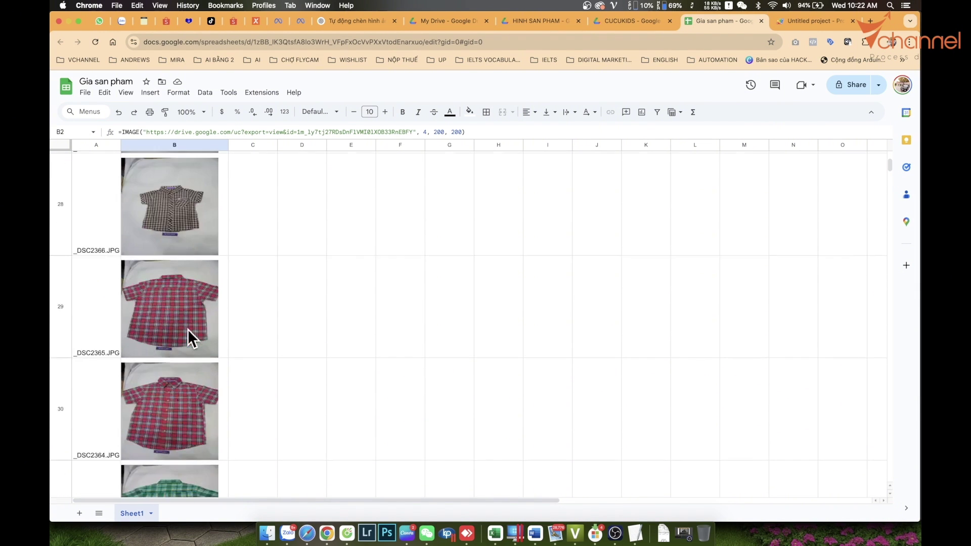
{"action": "scroll", "coordinate": [202, 335], "scroll_direction": "down", "scroll_amount": 10}
{"action": "scroll", "coordinate": [209, 319], "scroll_direction": "down", "scroll_amount": 10}
{"action": "scroll", "coordinate": [213, 299], "scroll_direction": "up", "scroll_amount": 10}
{"action": "scroll", "coordinate": [212, 299], "scroll_direction": "up", "scroll_amount": 10}
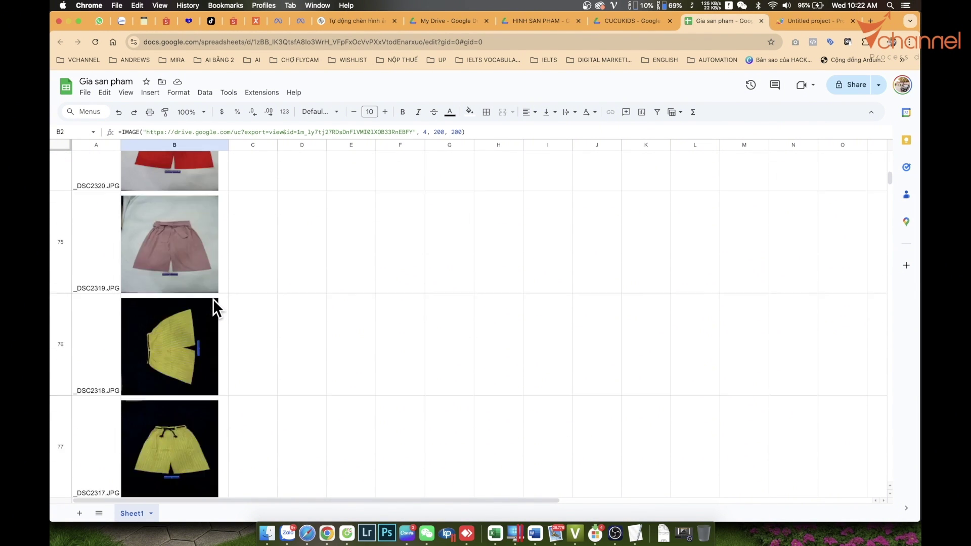
{"action": "scroll", "coordinate": [214, 299], "scroll_direction": "up", "scroll_amount": 10}
{"action": "scroll", "coordinate": [213, 299], "scroll_direction": "up", "scroll_amount": 10}
{"action": "scroll", "coordinate": [214, 302], "scroll_direction": "up", "scroll_amount": 2}
{"action": "left_click", "coordinate": [167, 257]}
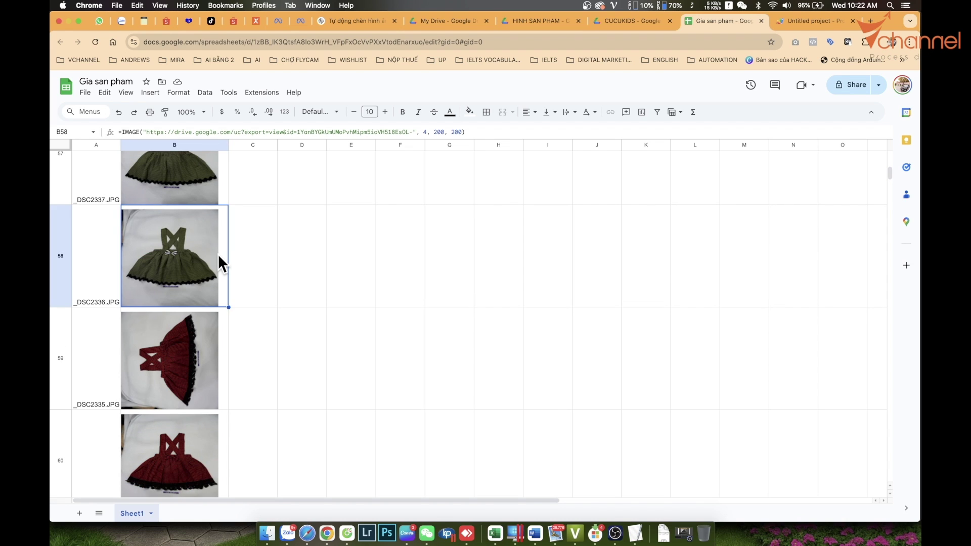
{"action": "scroll", "coordinate": [201, 258], "scroll_direction": "up", "scroll_amount": 5}
{"action": "scroll", "coordinate": [189, 275], "scroll_direction": "up", "scroll_amount": 5}
{"action": "scroll", "coordinate": [228, 265], "scroll_direction": "up", "scroll_amount": 5}
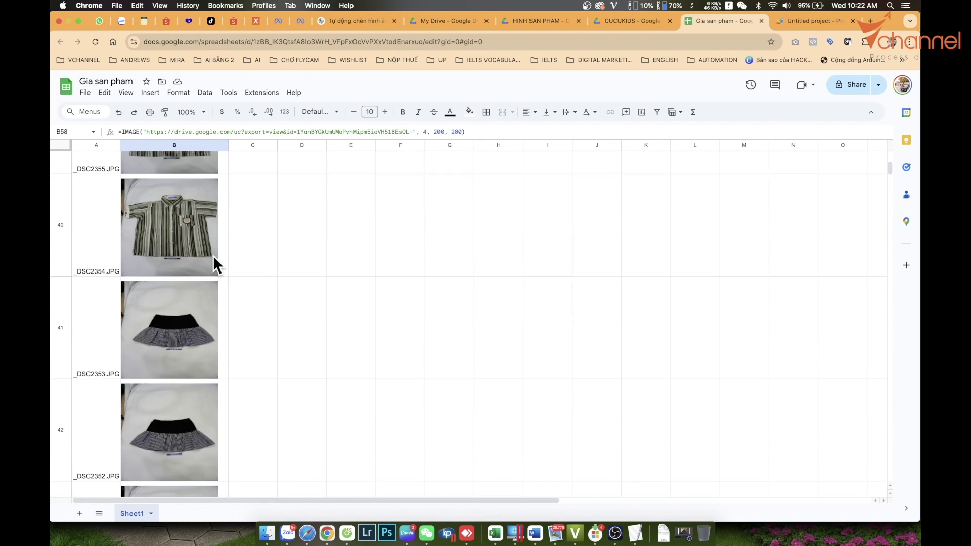
{"action": "scroll", "coordinate": [213, 262], "scroll_direction": "up", "scroll_amount": 15}
{"action": "left_click", "coordinate": [232, 228]}
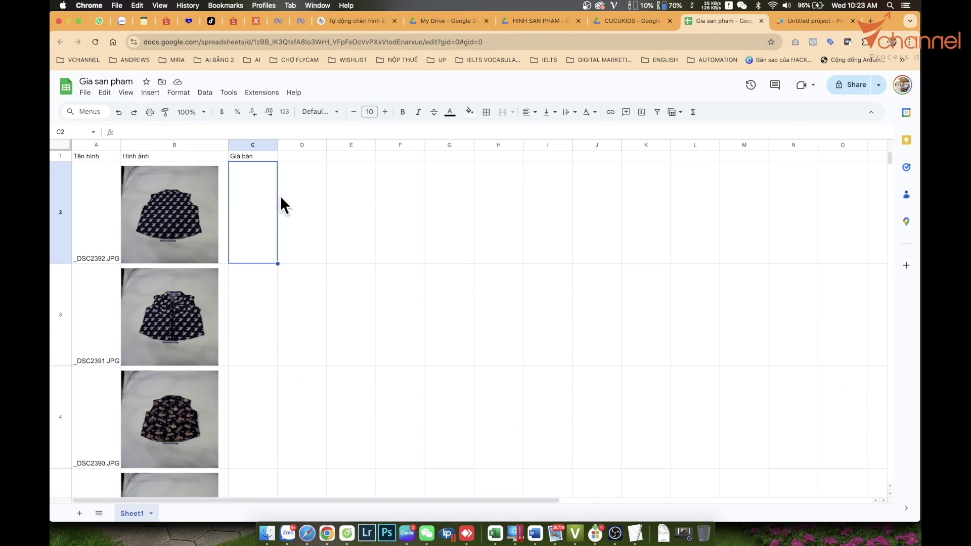
{"action": "left_click", "coordinate": [215, 235]}
{"action": "scroll", "coordinate": [200, 280], "scroll_direction": "down", "scroll_amount": 10}
{"action": "scroll", "coordinate": [178, 308], "scroll_direction": "down", "scroll_amount": 10}
{"action": "key", "text": "ctrl+shift+Tab"}
{"action": "key", "text": "ctrl+shift+Tab"}
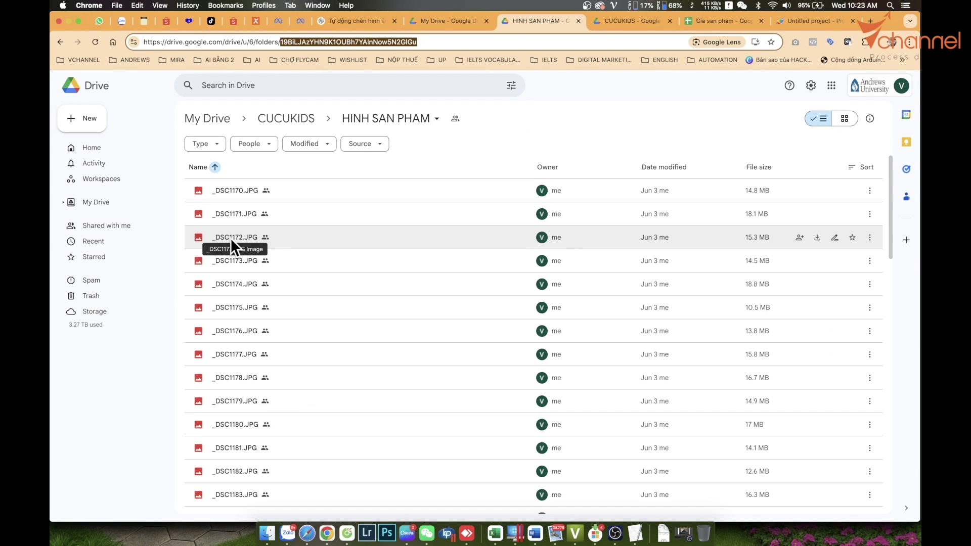
{"action": "key", "text": "ctrl+Tab"}
{"action": "key", "text": "ctrl+Tab"}
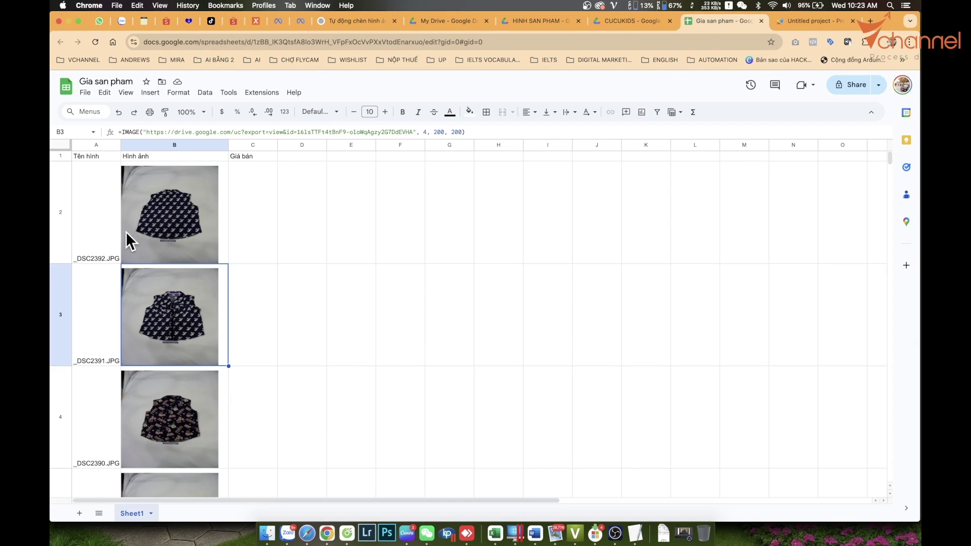
{"action": "scroll", "coordinate": [133, 283], "scroll_direction": "down", "scroll_amount": 20}
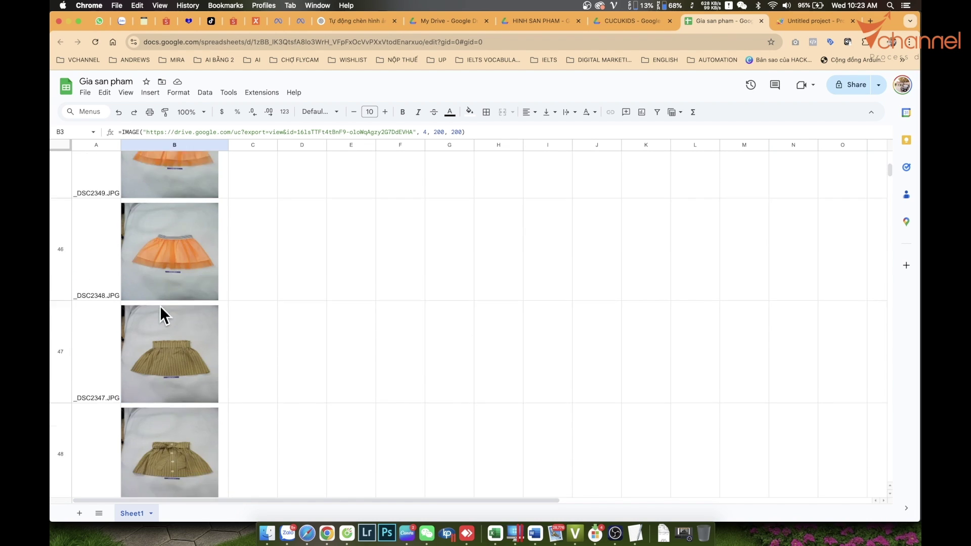
{"action": "scroll", "coordinate": [160, 306], "scroll_direction": "down", "scroll_amount": 20}
{"action": "scroll", "coordinate": [160, 305], "scroll_direction": "down", "scroll_amount": 20}
{"action": "scroll", "coordinate": [160, 313], "scroll_direction": "down", "scroll_amount": 15}
{"action": "scroll", "coordinate": [160, 312], "scroll_direction": "down", "scroll_amount": 15}
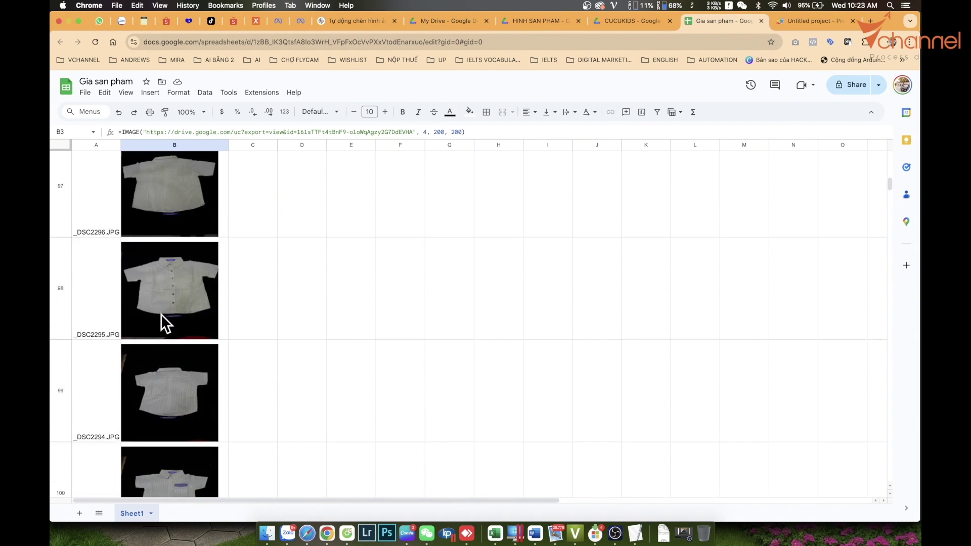
{"action": "scroll", "coordinate": [162, 319], "scroll_direction": "down", "scroll_amount": 10}
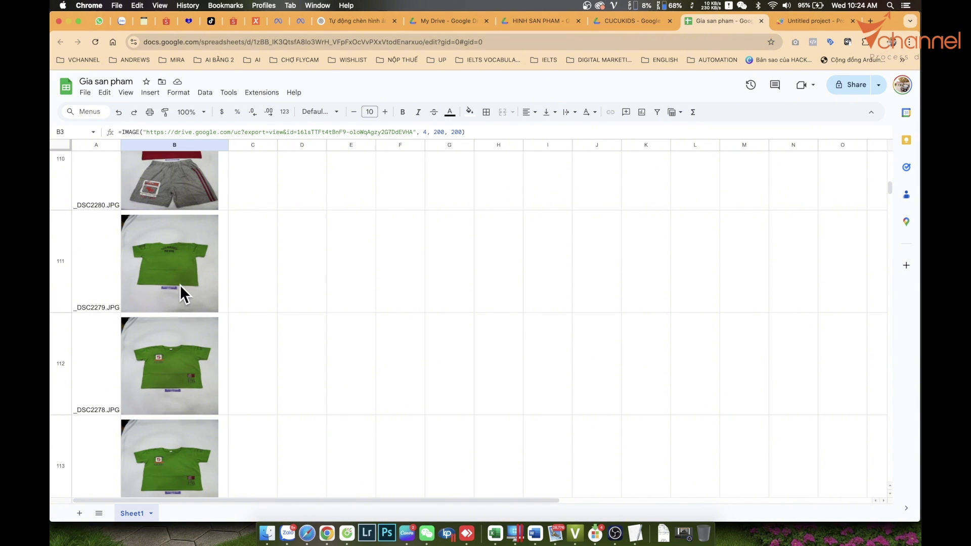
{"action": "scroll", "coordinate": [150, 187], "scroll_direction": "up", "scroll_amount": 3}
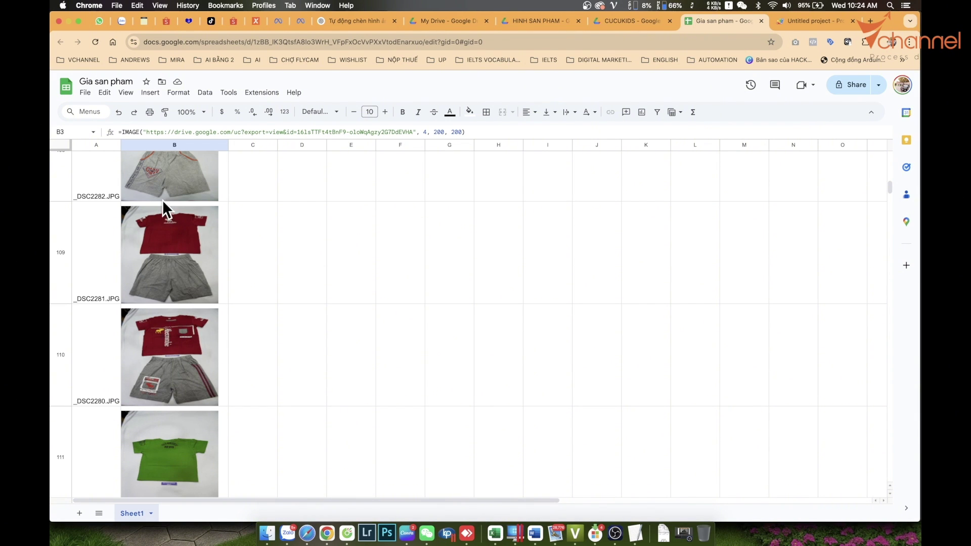
{"action": "scroll", "coordinate": [165, 210], "scroll_direction": "down", "scroll_amount": 3}
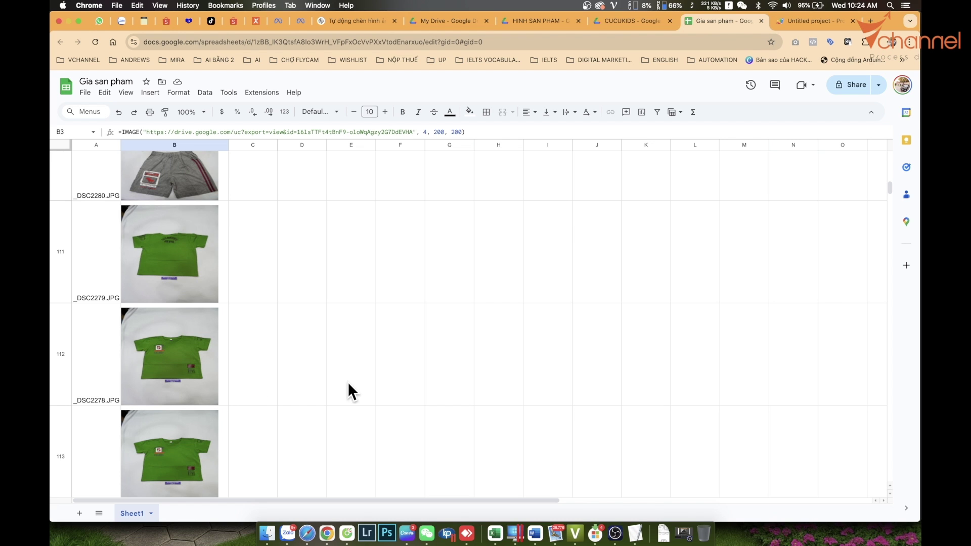
{"action": "scroll", "coordinate": [339, 377], "scroll_direction": "up", "scroll_amount": 20}
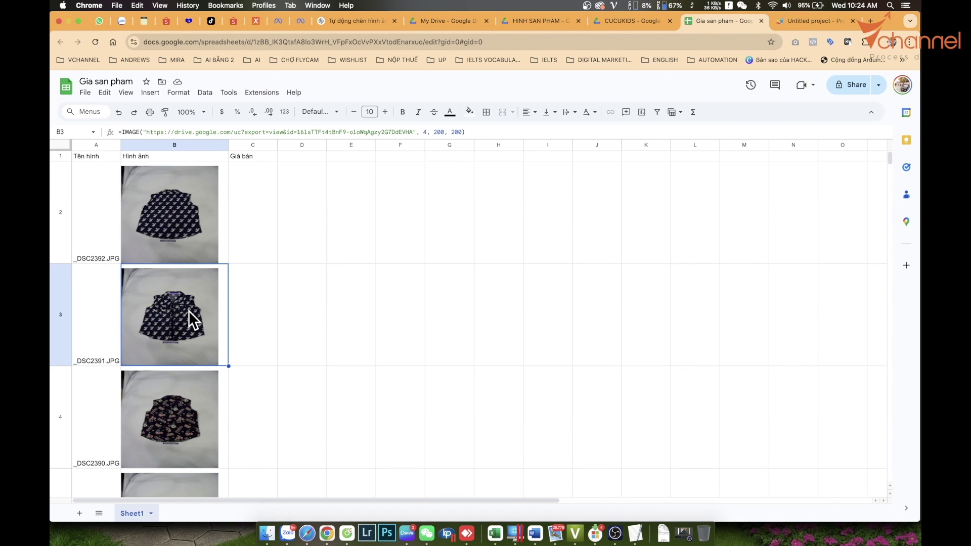
{"action": "scroll", "coordinate": [191, 310], "scroll_direction": "down", "scroll_amount": 5}
{"action": "scroll", "coordinate": [193, 313], "scroll_direction": "down", "scroll_amount": 5}
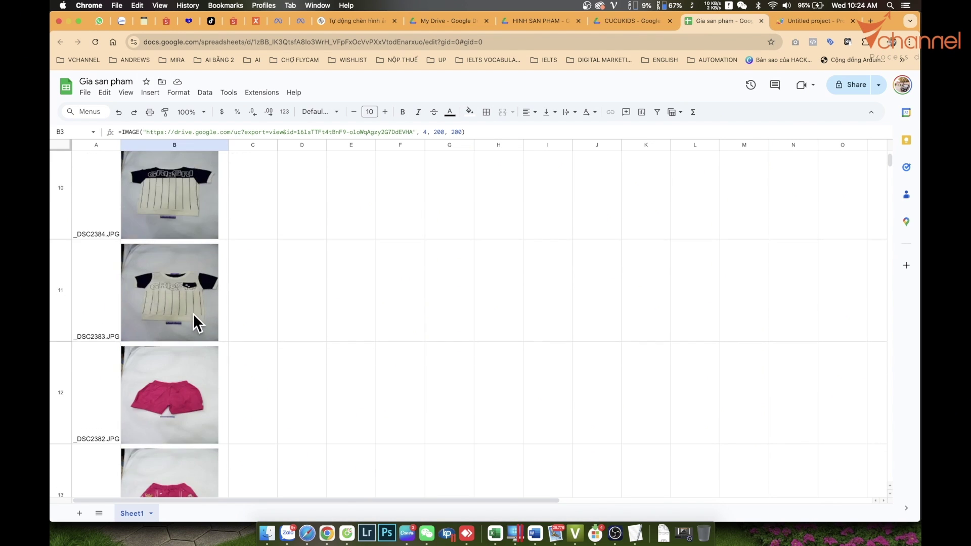
{"action": "scroll", "coordinate": [193, 313], "scroll_direction": "down", "scroll_amount": 5}
{"action": "scroll", "coordinate": [193, 315], "scroll_direction": "down", "scroll_amount": 5}
{"action": "scroll", "coordinate": [193, 315], "scroll_direction": "down", "scroll_amount": 5}
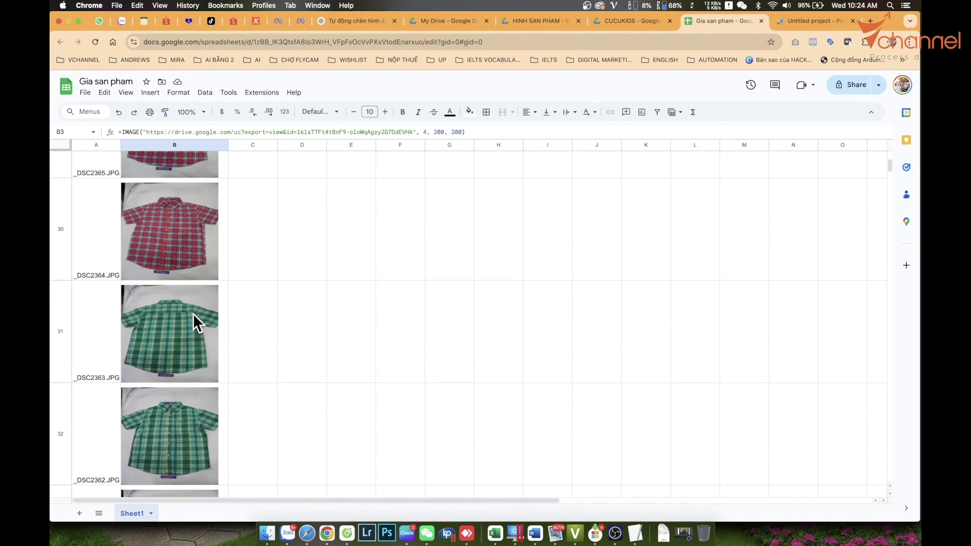
{"action": "scroll", "coordinate": [194, 314], "scroll_direction": "down", "scroll_amount": 5}
{"action": "scroll", "coordinate": [194, 314], "scroll_direction": "down", "scroll_amount": 5}
{"action": "scroll", "coordinate": [193, 316], "scroll_direction": "down", "scroll_amount": 5}
{"action": "scroll", "coordinate": [194, 316], "scroll_direction": "down", "scroll_amount": 5}
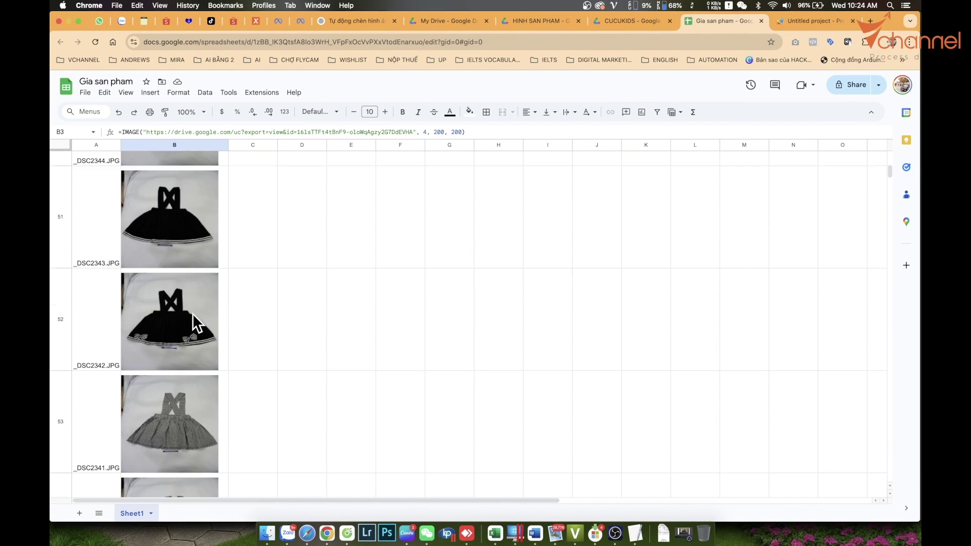
{"action": "scroll", "coordinate": [191, 317], "scroll_direction": "down", "scroll_amount": 5}
{"action": "scroll", "coordinate": [190, 318], "scroll_direction": "down", "scroll_amount": 5}
{"action": "scroll", "coordinate": [189, 322], "scroll_direction": "down", "scroll_amount": 5}
{"action": "scroll", "coordinate": [190, 324], "scroll_direction": "down", "scroll_amount": 5}
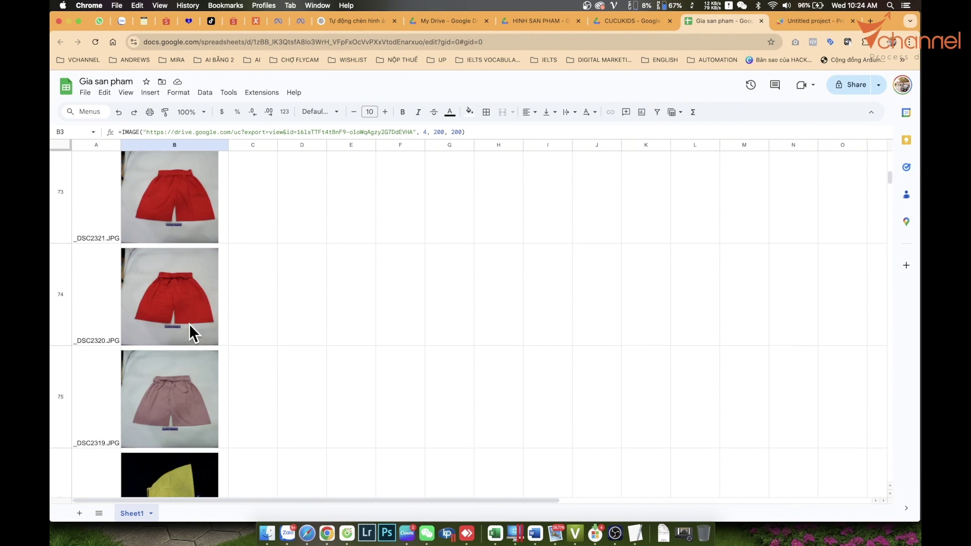
{"action": "scroll", "coordinate": [189, 326], "scroll_direction": "down", "scroll_amount": 5}
{"action": "scroll", "coordinate": [189, 332], "scroll_direction": "down", "scroll_amount": 5}
{"action": "scroll", "coordinate": [188, 329], "scroll_direction": "down", "scroll_amount": 5}
{"action": "scroll", "coordinate": [187, 334], "scroll_direction": "down", "scroll_amount": 5}
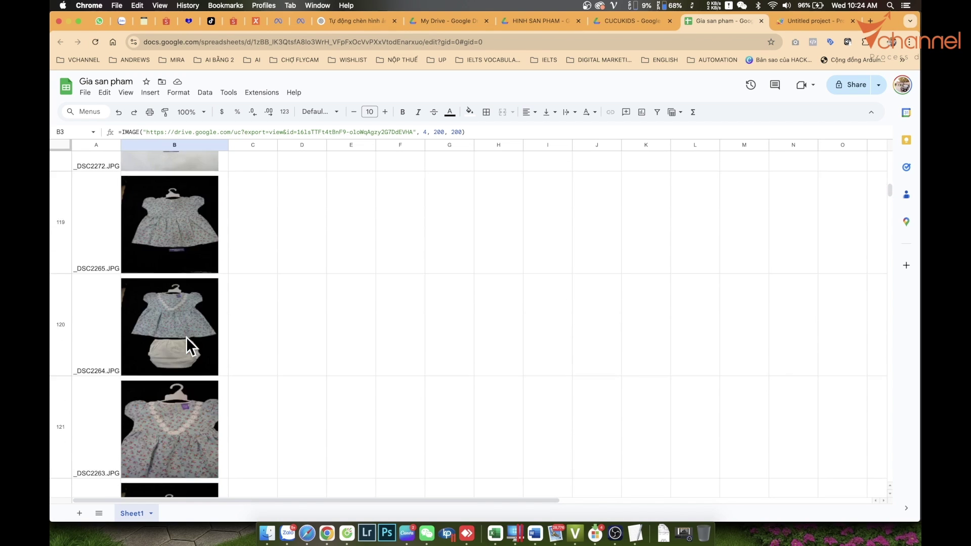